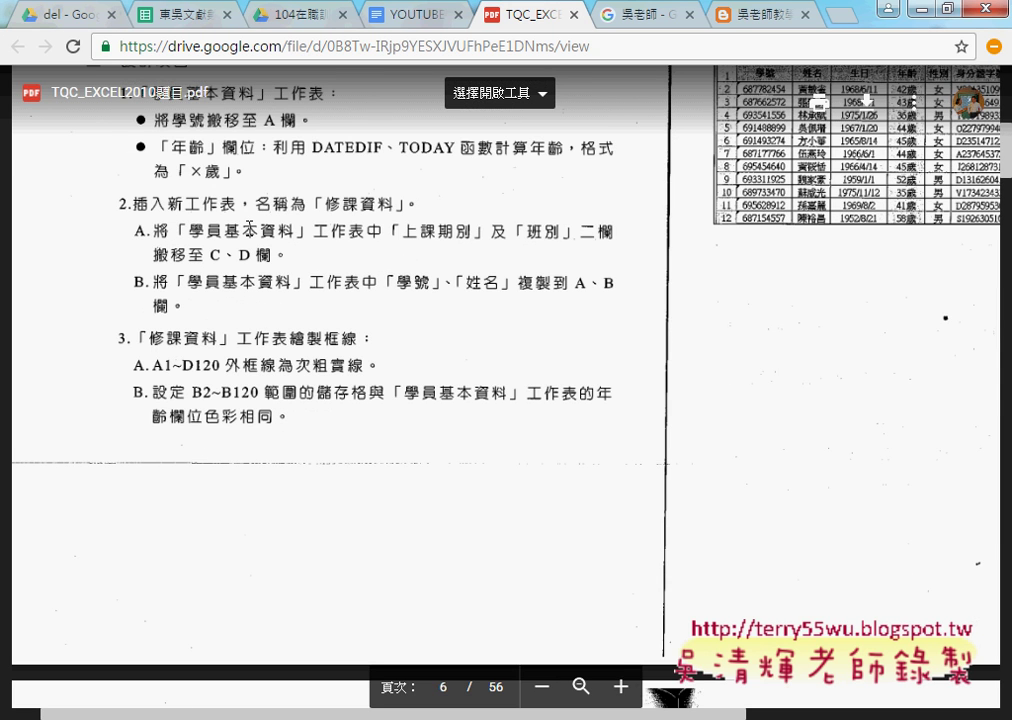
Zoom into the task PDF and underline the sheet name 學員基本資料 on two lines.
left_click(621, 686)
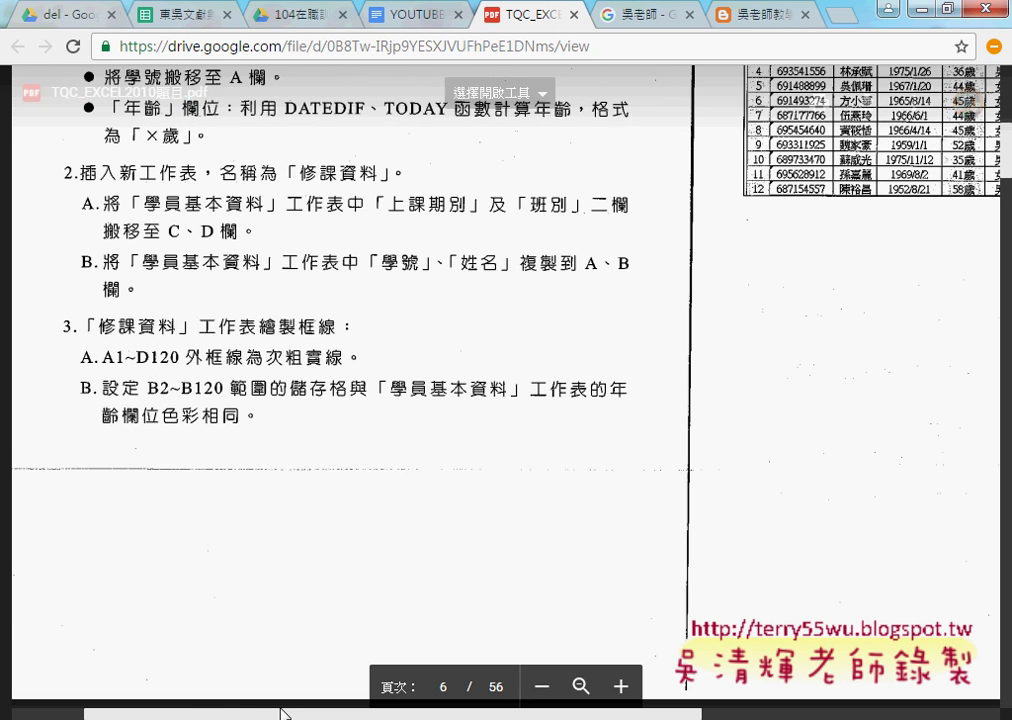
scroll(180, 540, "left", 2)
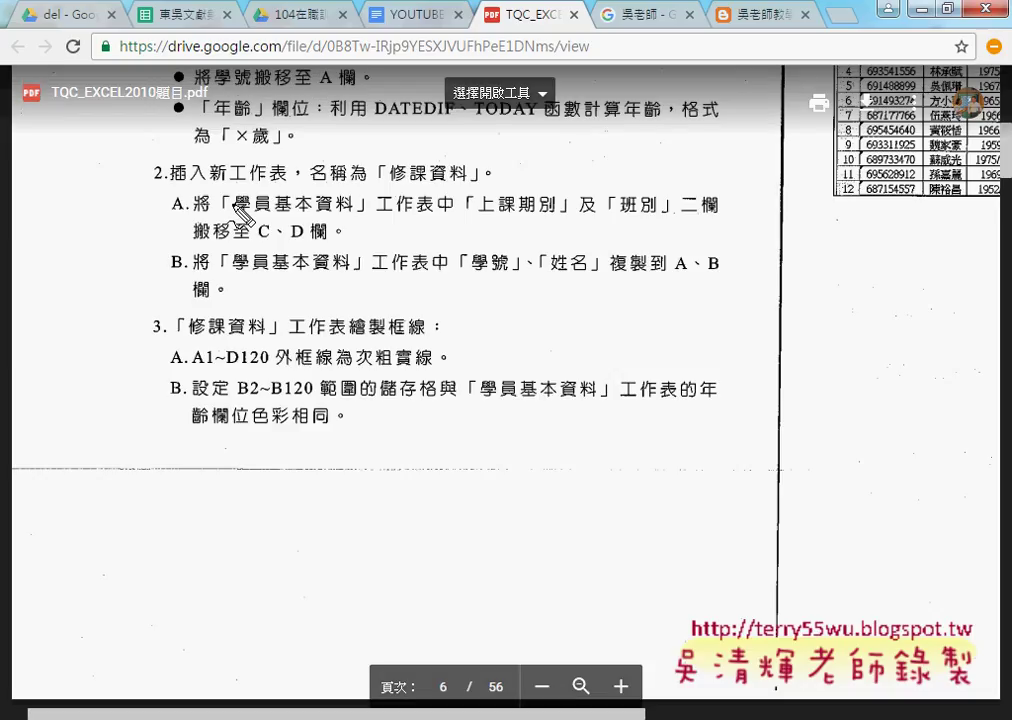
left_click_drag(234, 213, 350, 213)
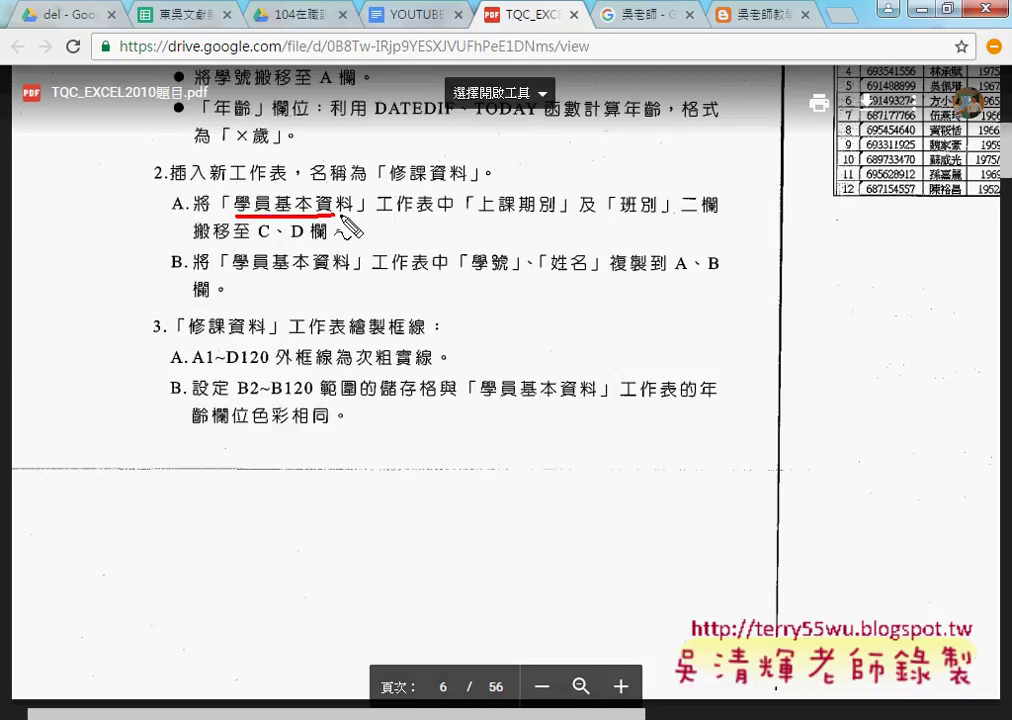
left_click_drag(233, 268, 352, 268)
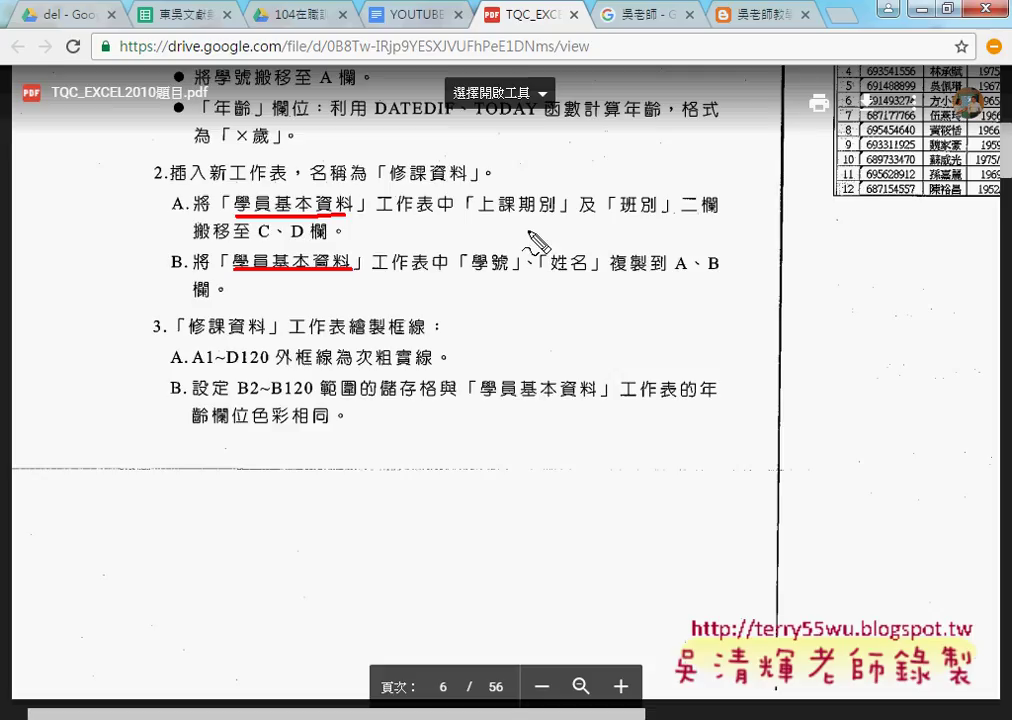
Underline the column names 上課期別 and 班別, clear the marks, and return to Excel.
left_click_drag(478, 213, 558, 213)
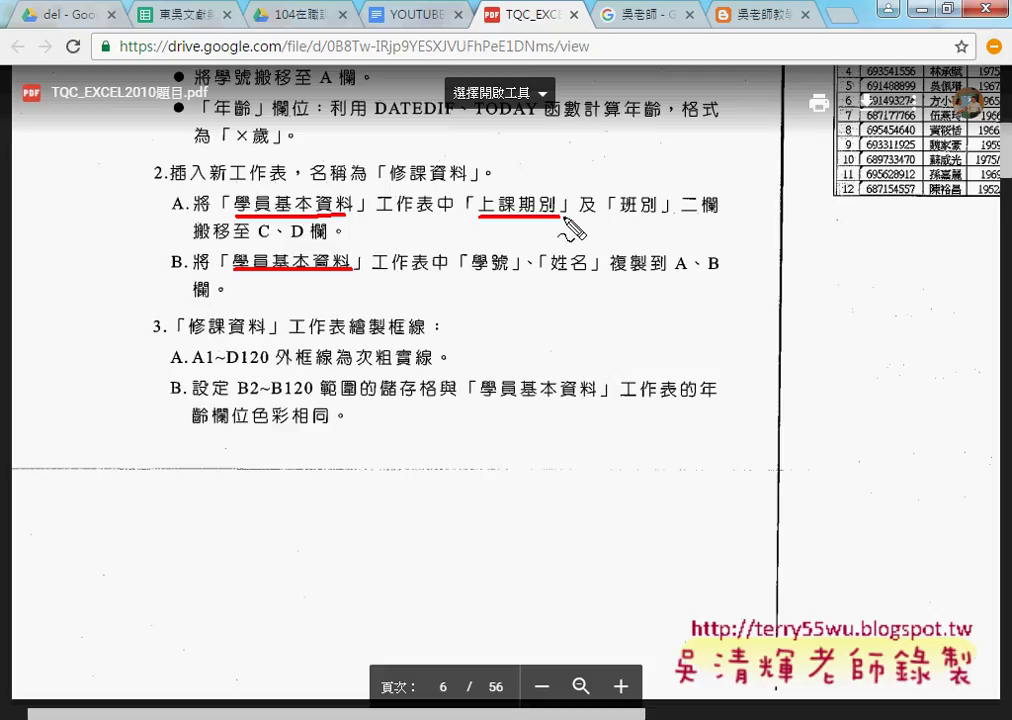
left_click_drag(620, 213, 660, 213)
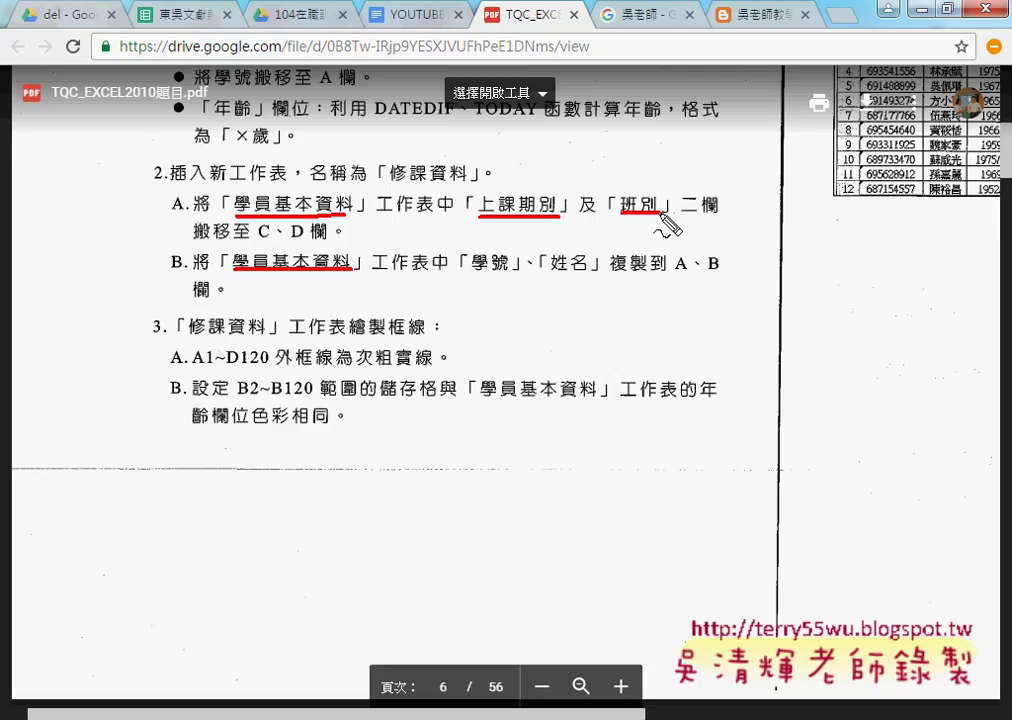
key("Escape")
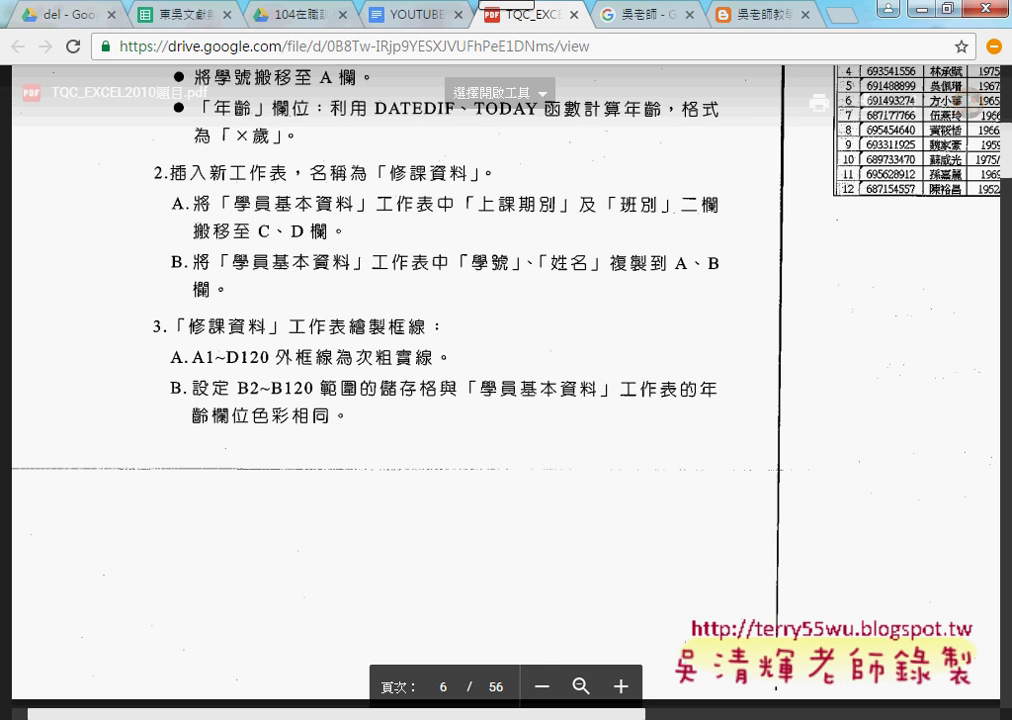
key("alt+Tab")
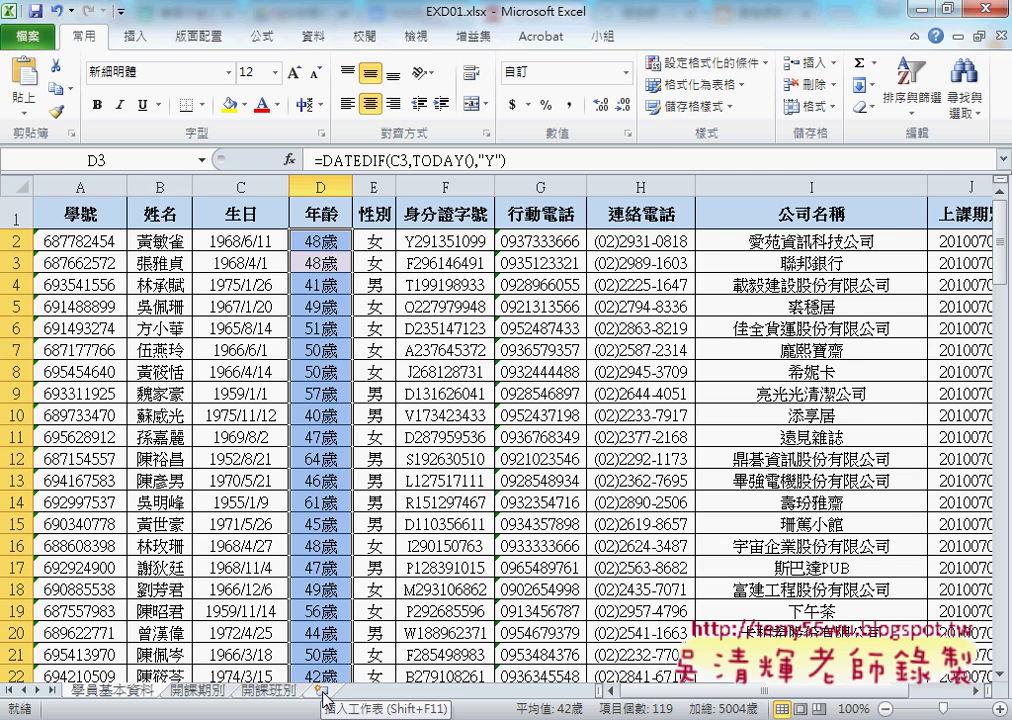
Insert a new sheet named 修課資料, correcting 休 to 修, then go back to the PDF.
left_click(323, 700)
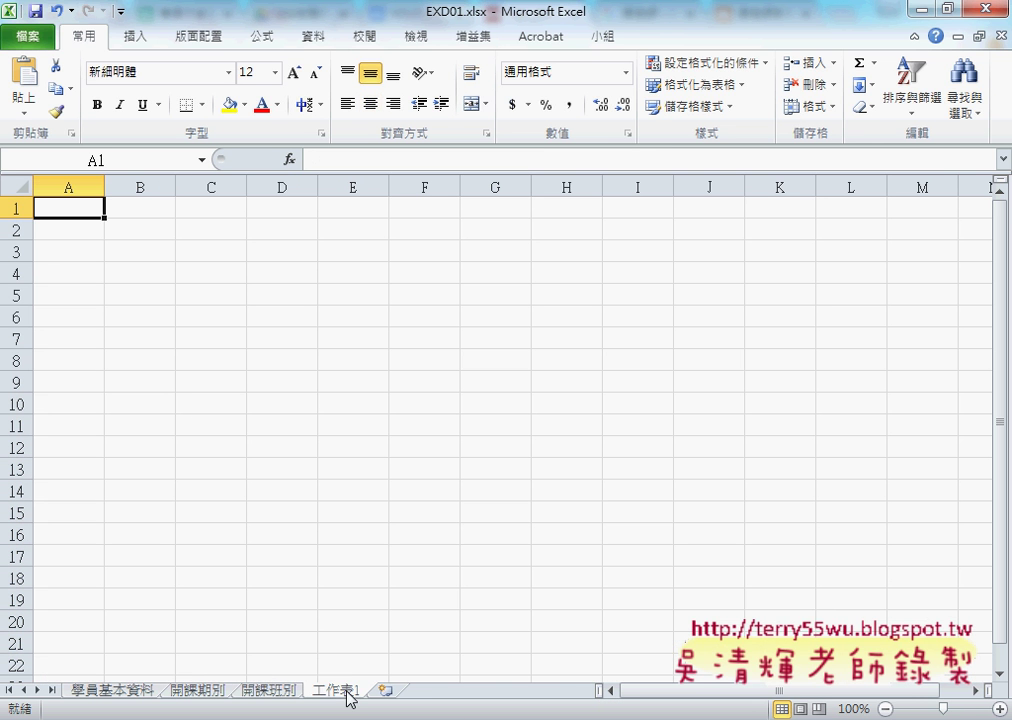
double_click(347, 690)
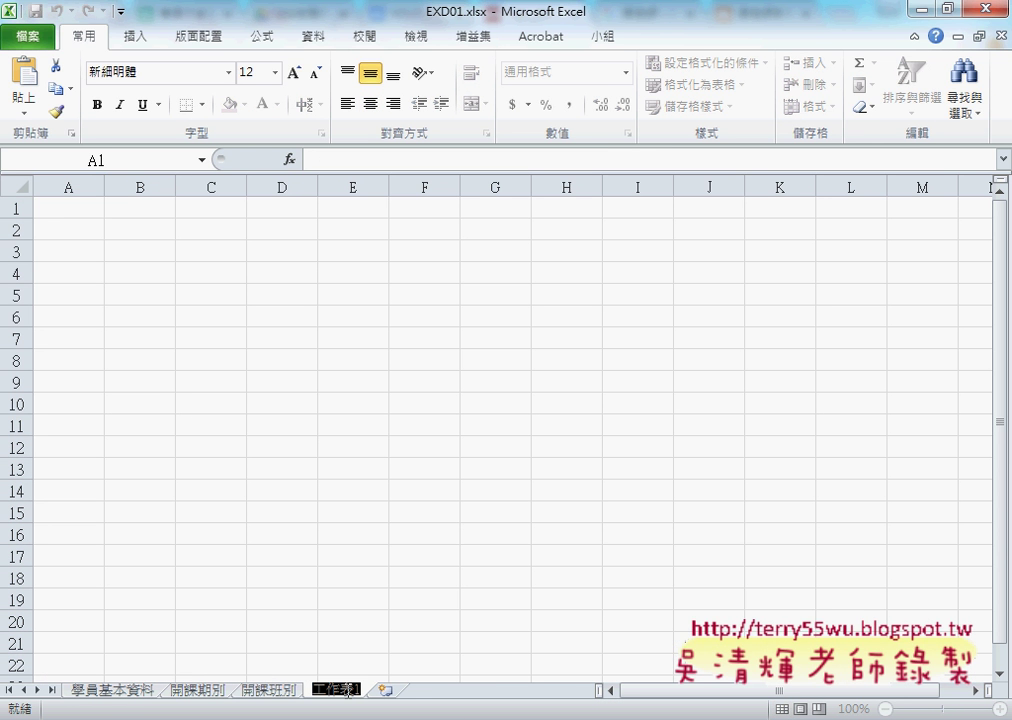
type("休克")
key("Return")
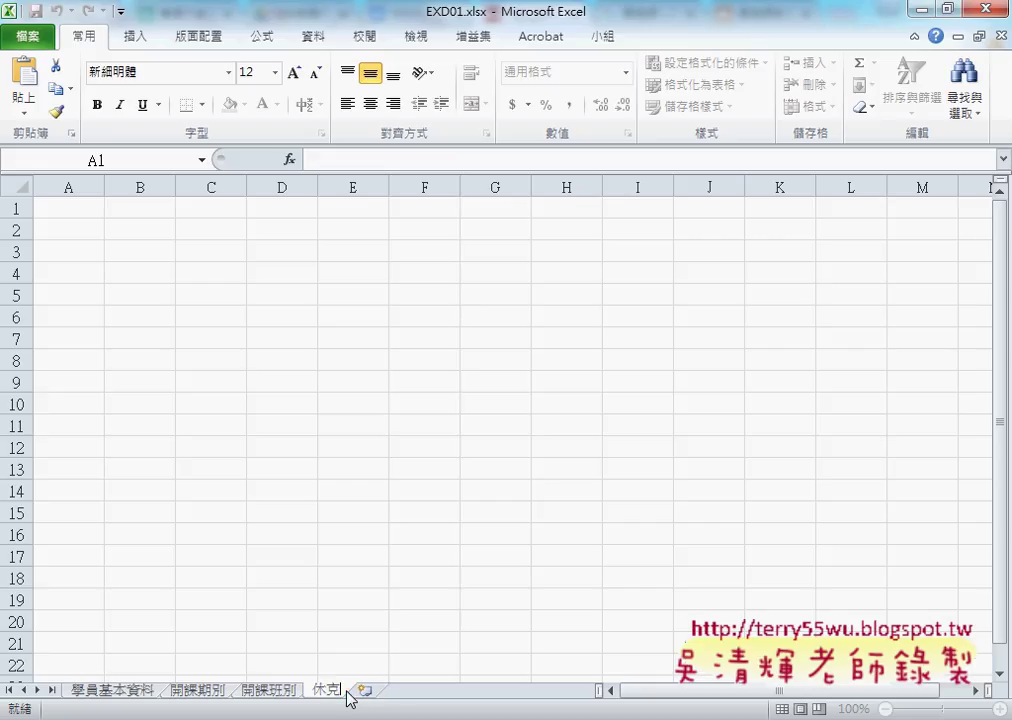
type("資料")
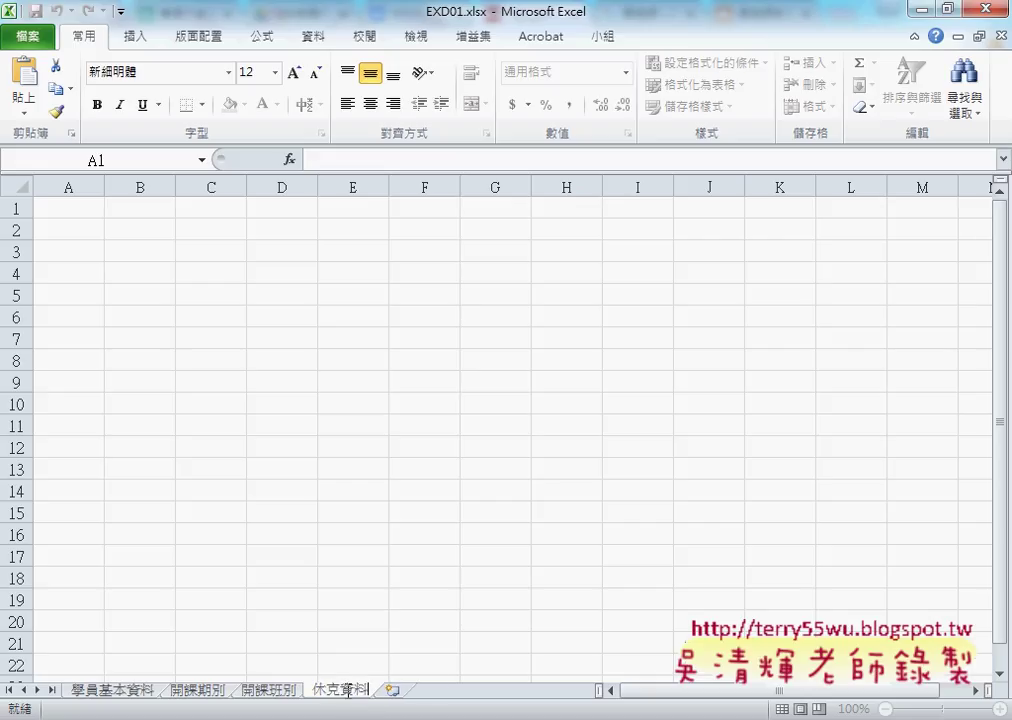
key("Down")
key("Down")
key("Down")
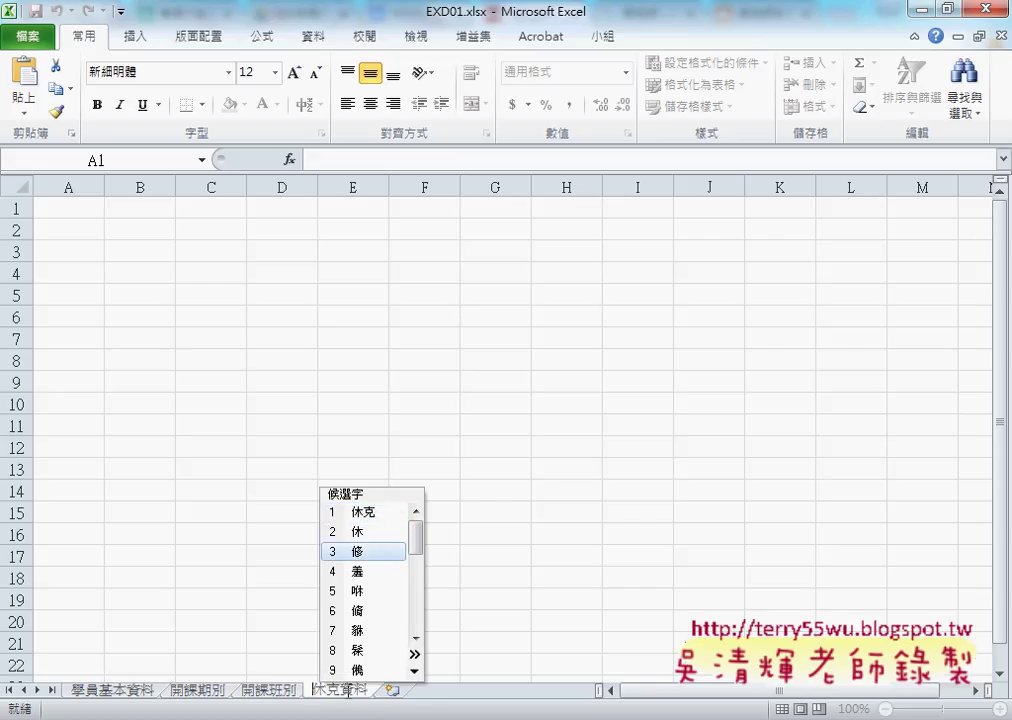
key("Return")
key("Return")
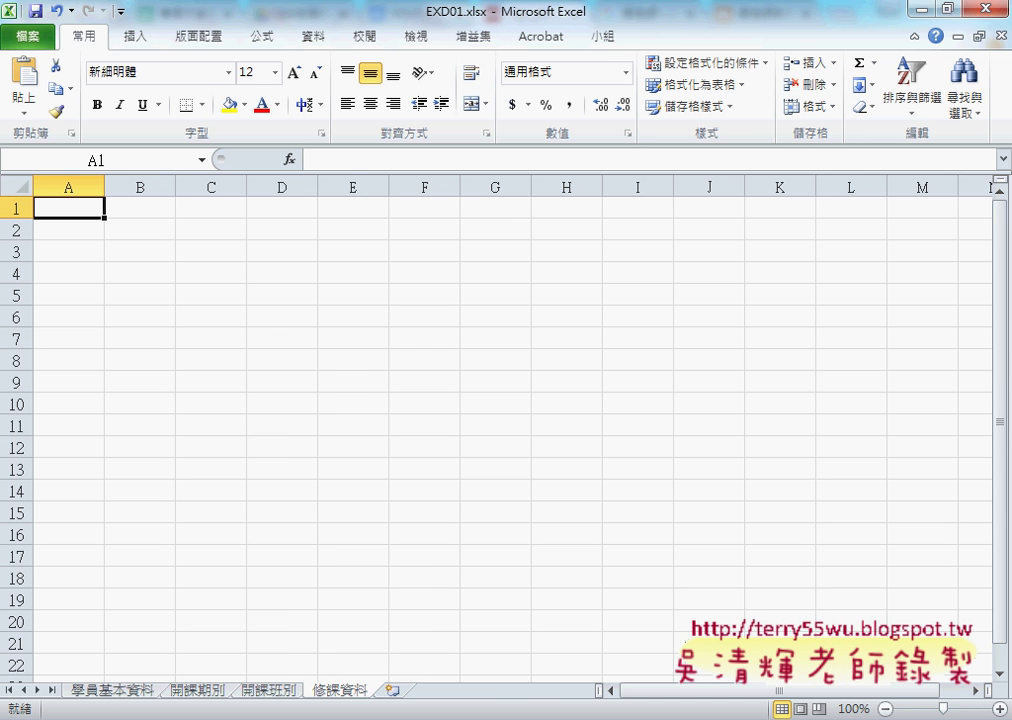
key("alt+Tab")
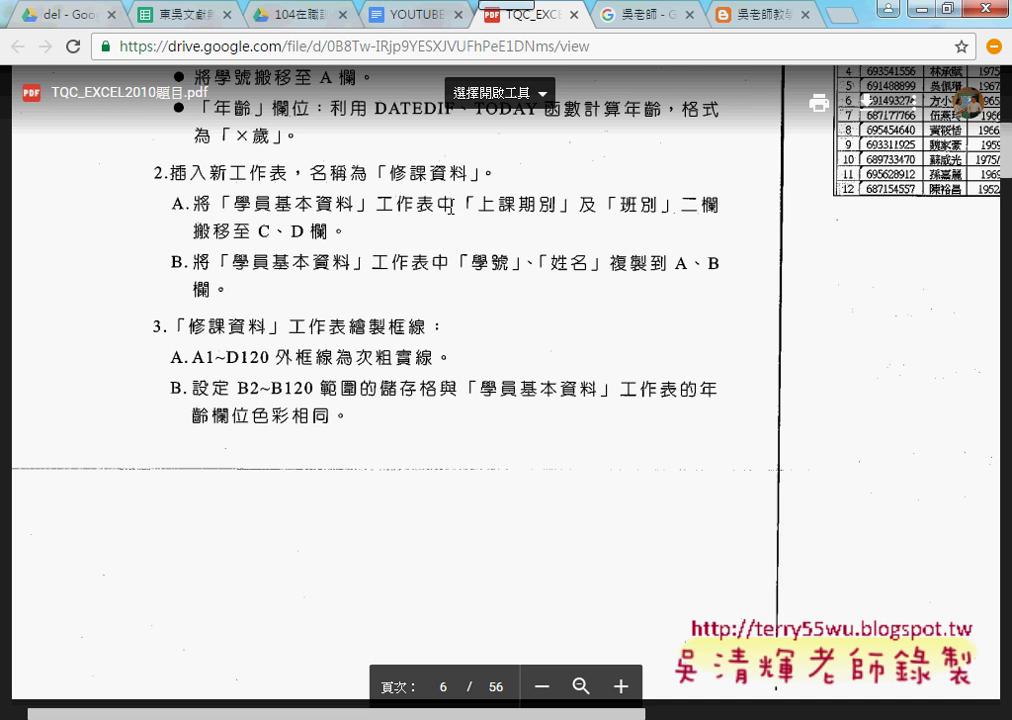
Cut columns J:K (上課期別 and 班別) from the 學員基本資料 sheet.
left_click(917, 9)
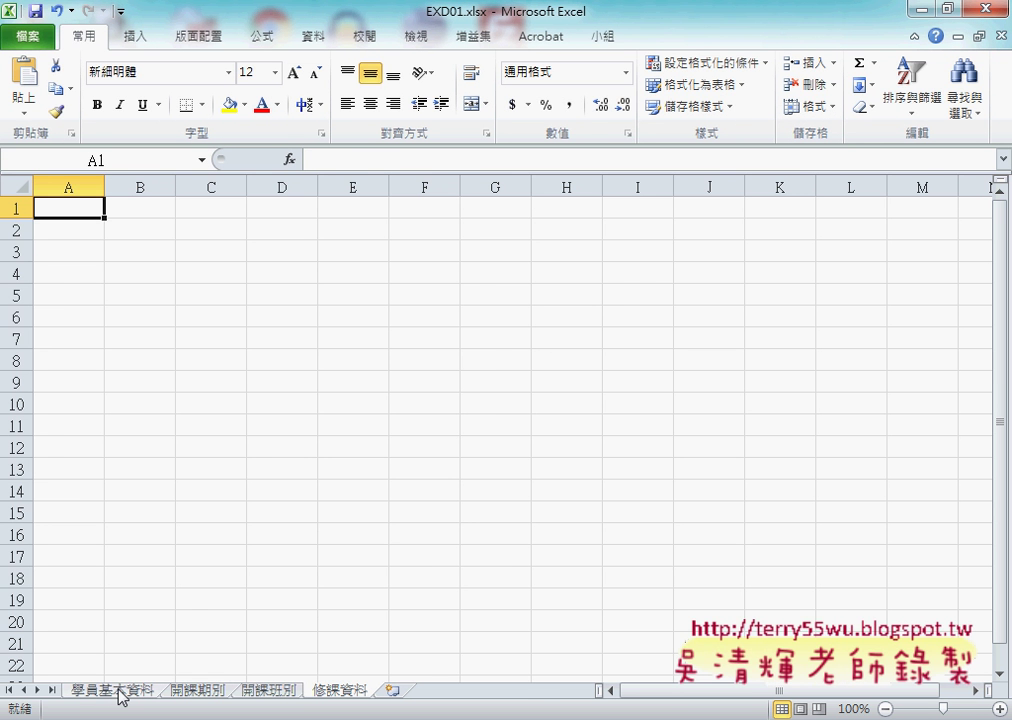
left_click(103, 690)
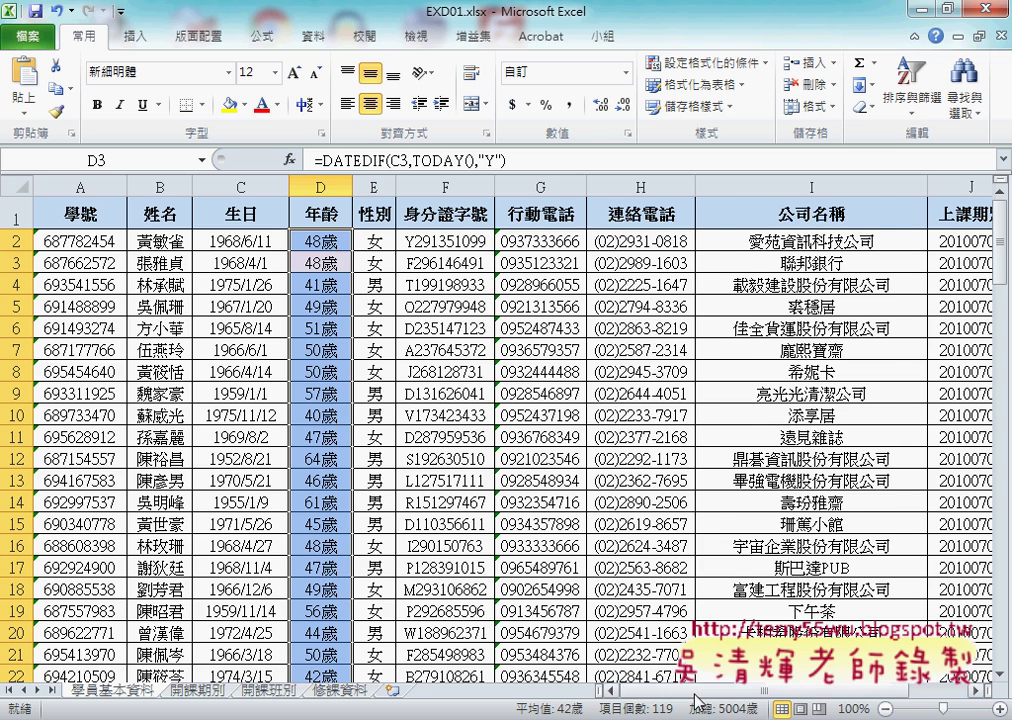
scroll(615, 553, "right", 2)
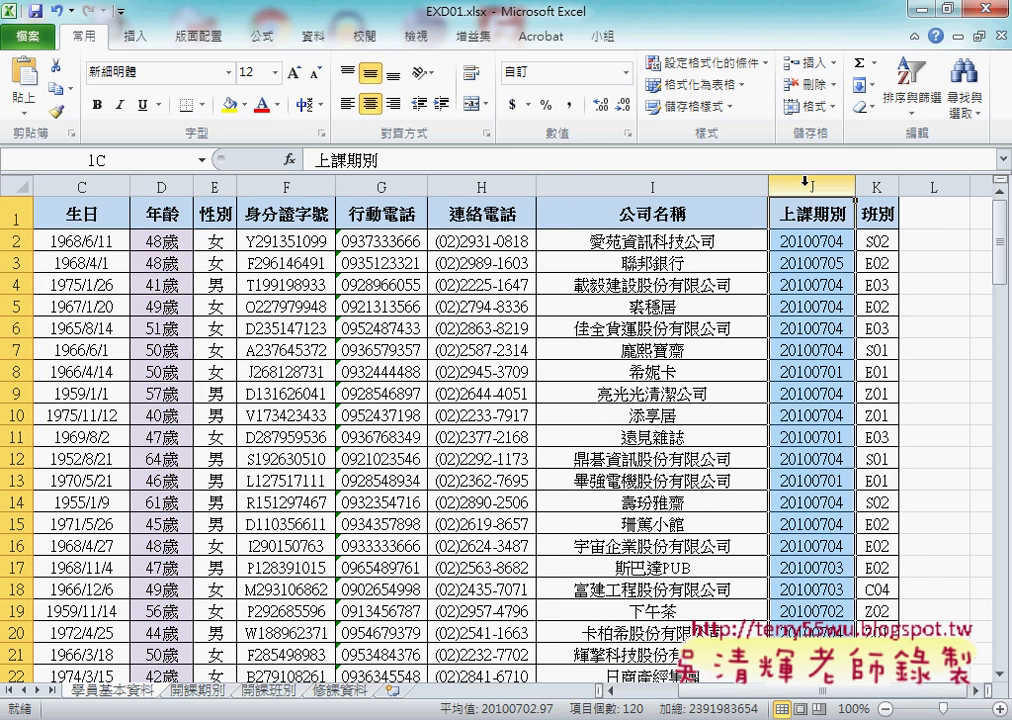
left_click_drag(812, 177, 876, 187)
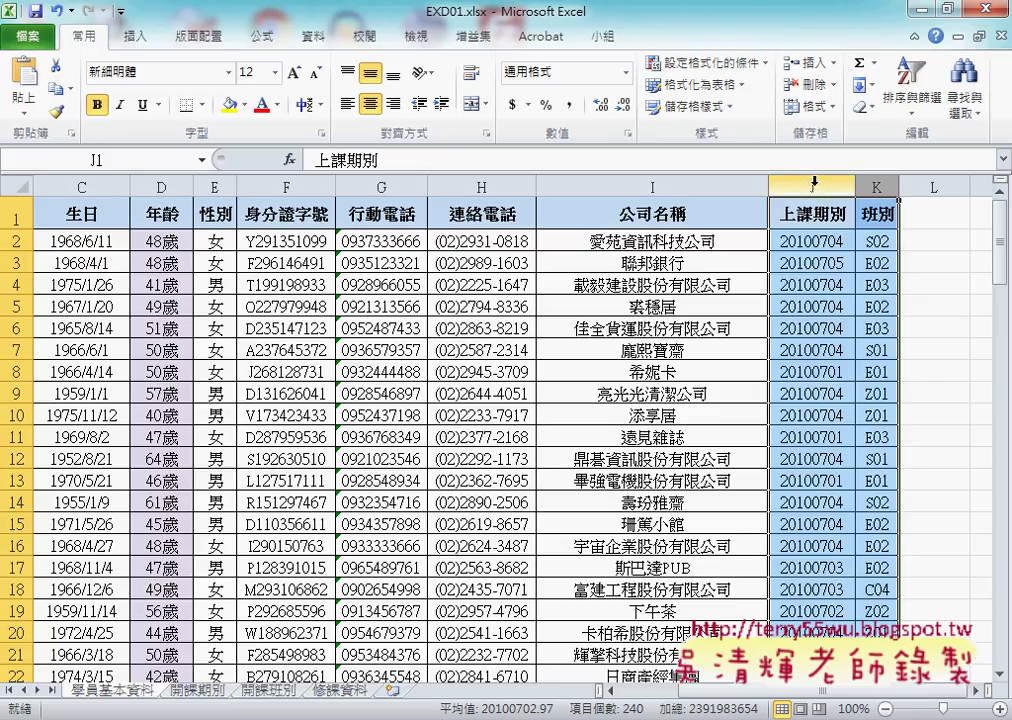
left_click_drag(813, 182, 870, 183)
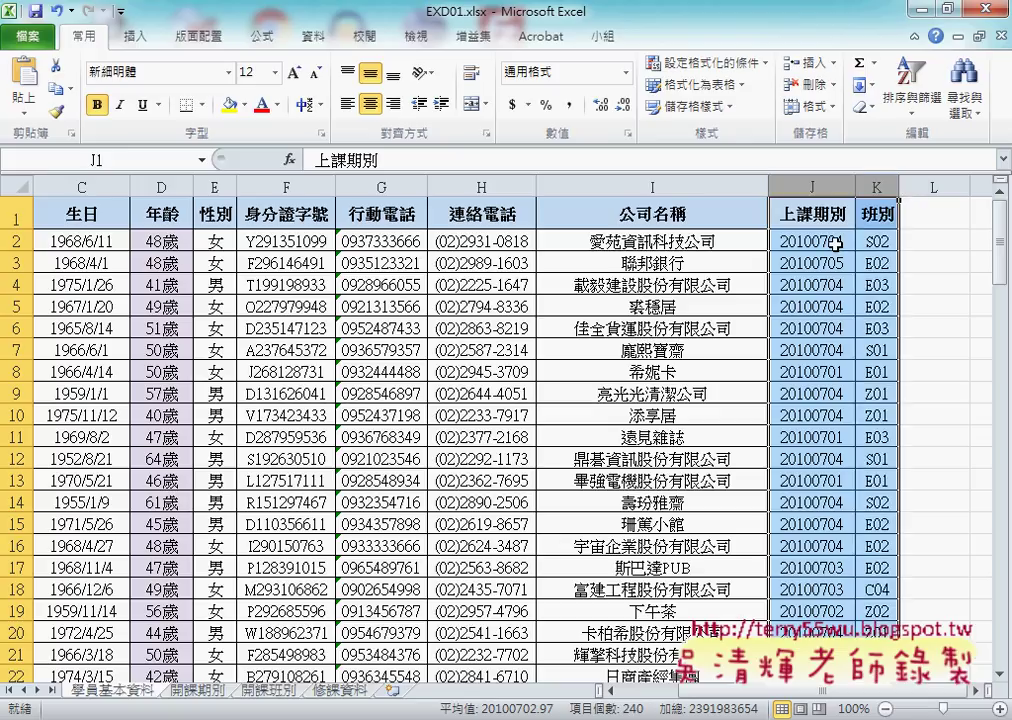
right_click(889, 259)
left_click(930, 279)
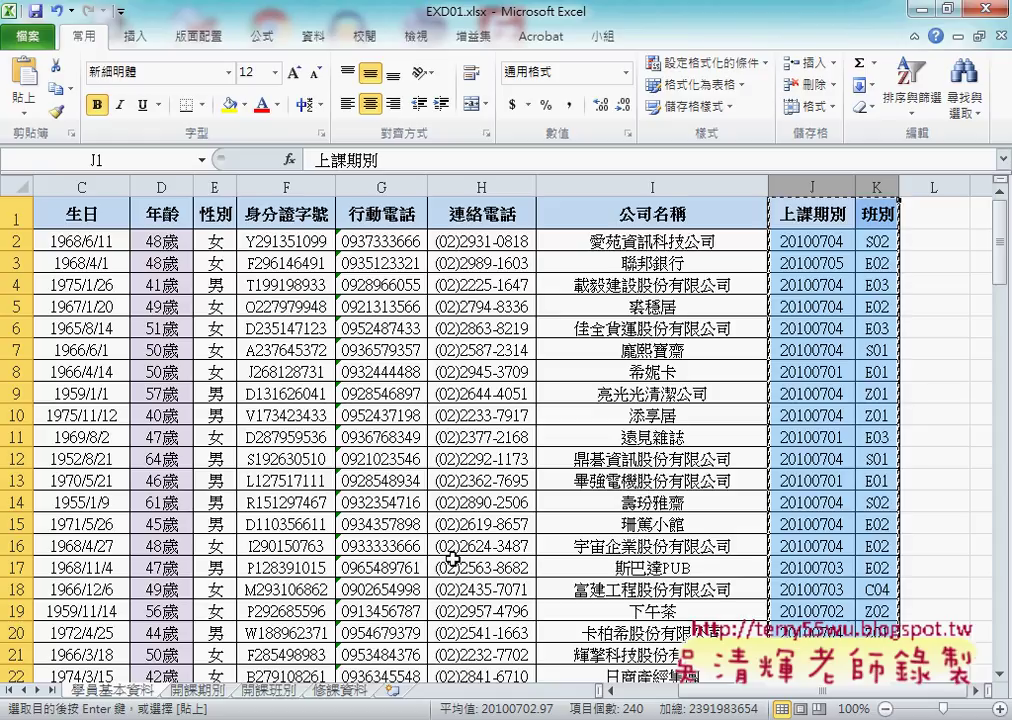
Paste the cut columns at C1 of 修課資料, then return to the task PDF.
left_click(352, 692)
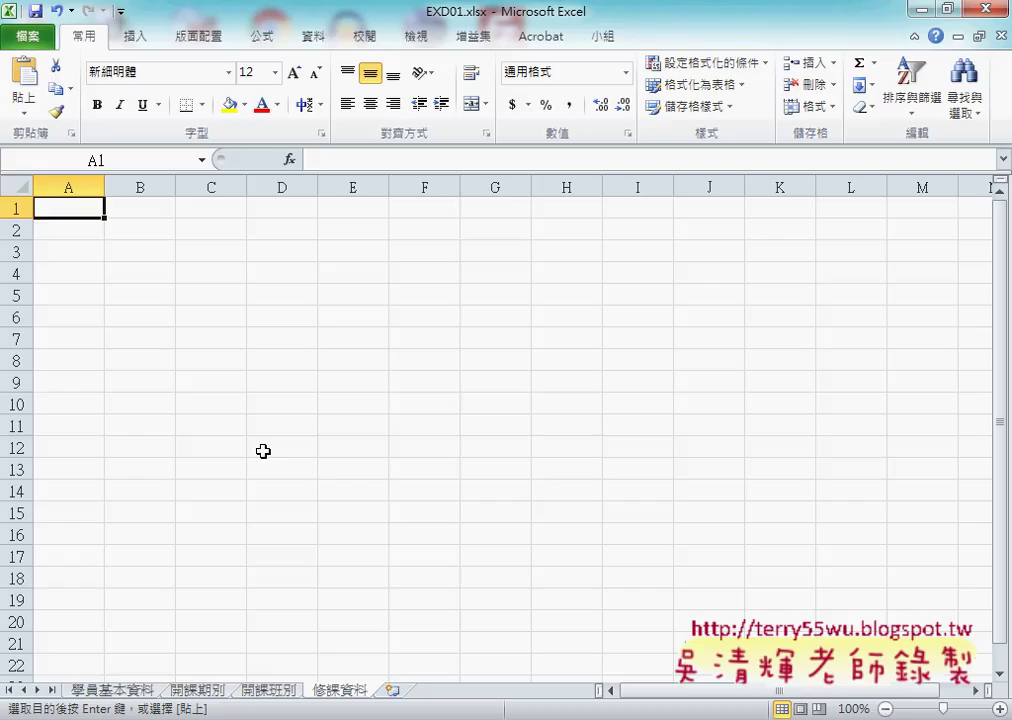
left_click(206, 178)
left_click(208, 210)
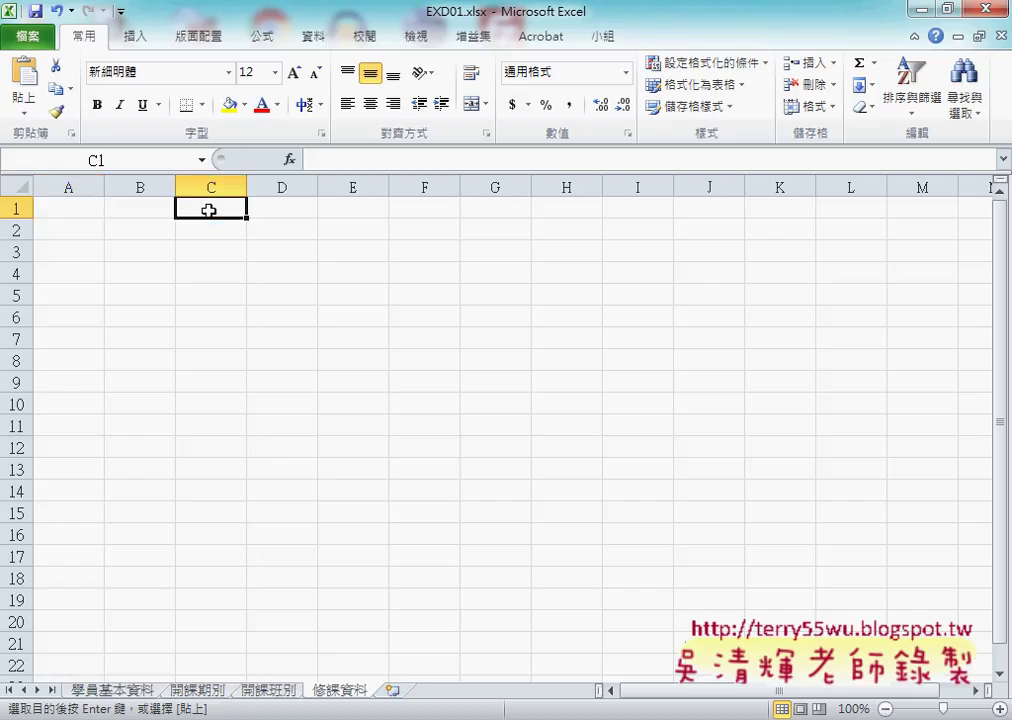
right_click(208, 210)
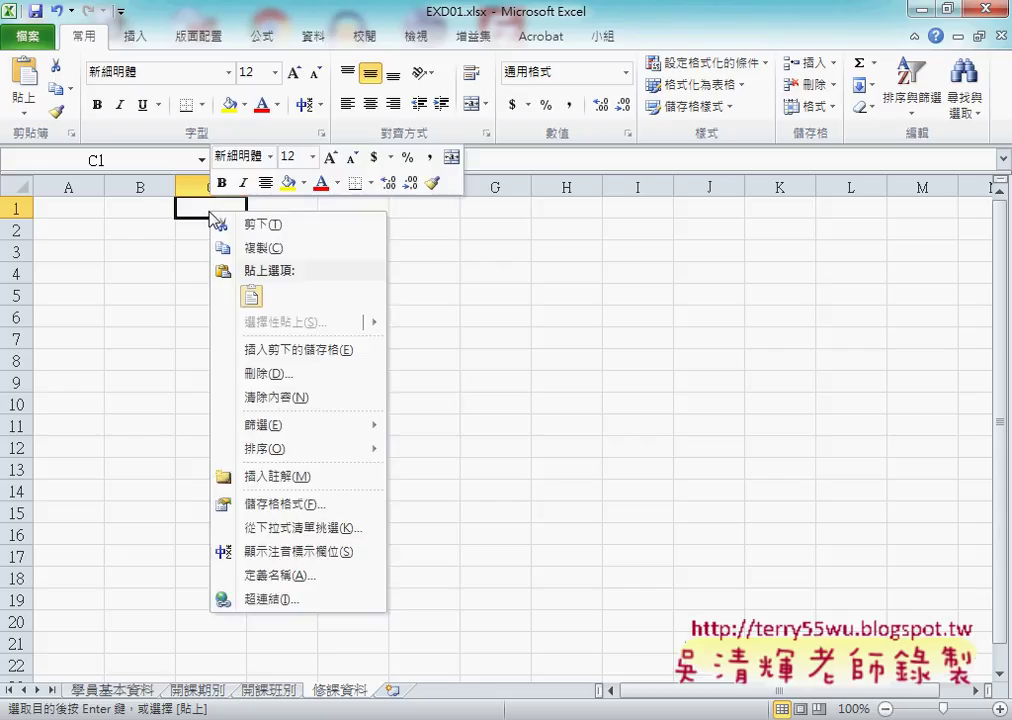
left_click(251, 295)
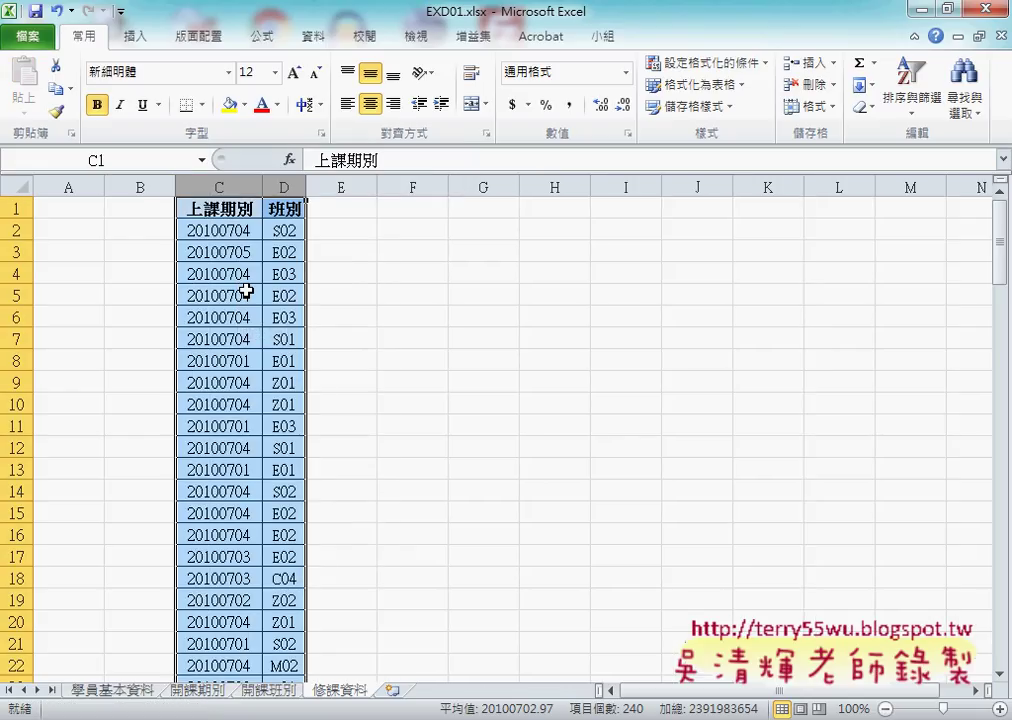
left_click(126, 690)
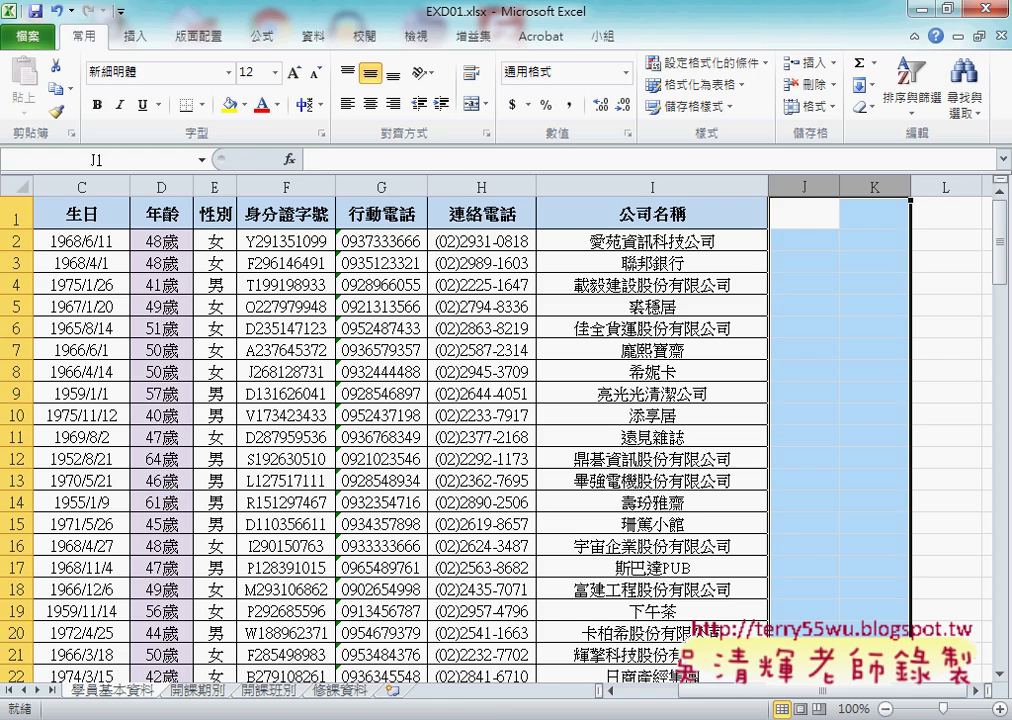
key("alt+Tab")
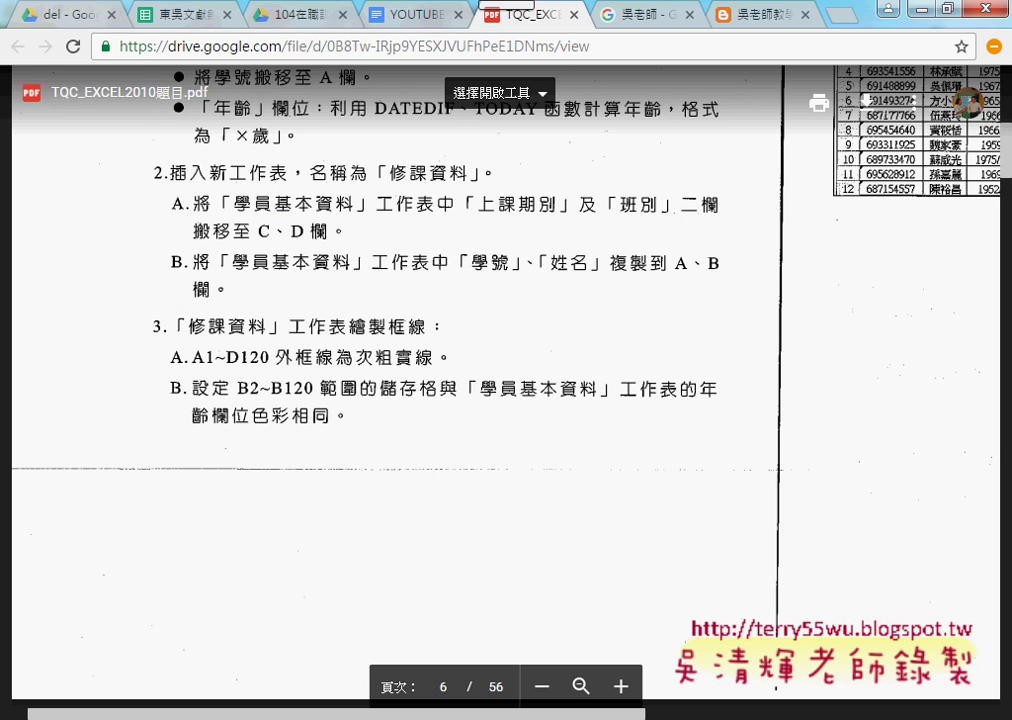
Copy columns A:B (學號 and 姓名) on the 學員基本資料 sheet.
key("alt+Tab")
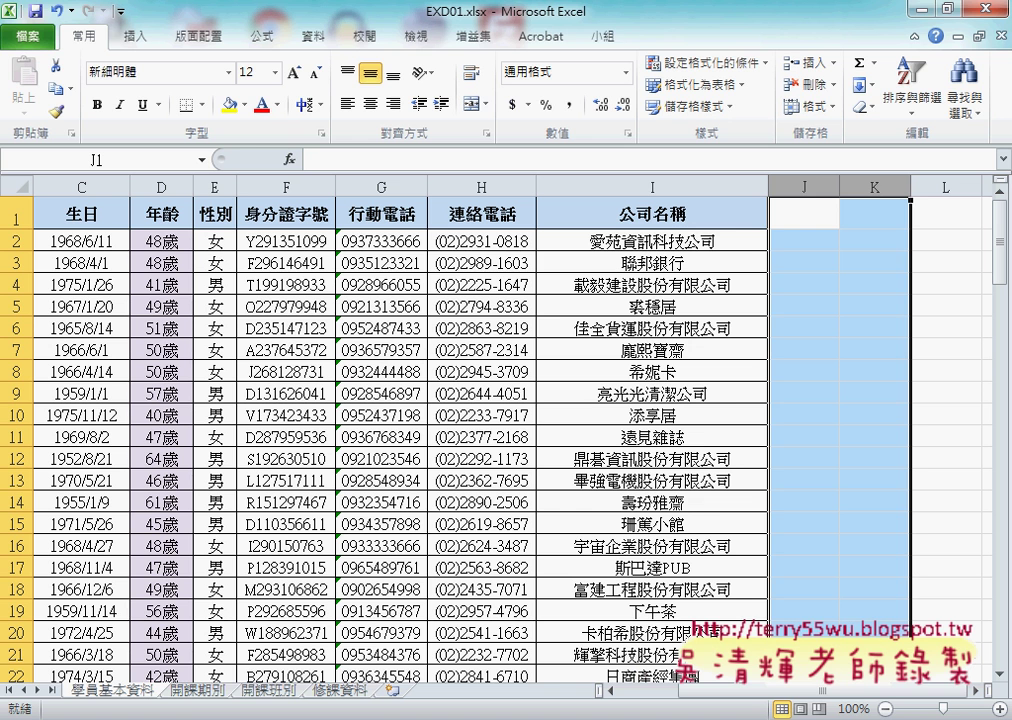
left_click(716, 690)
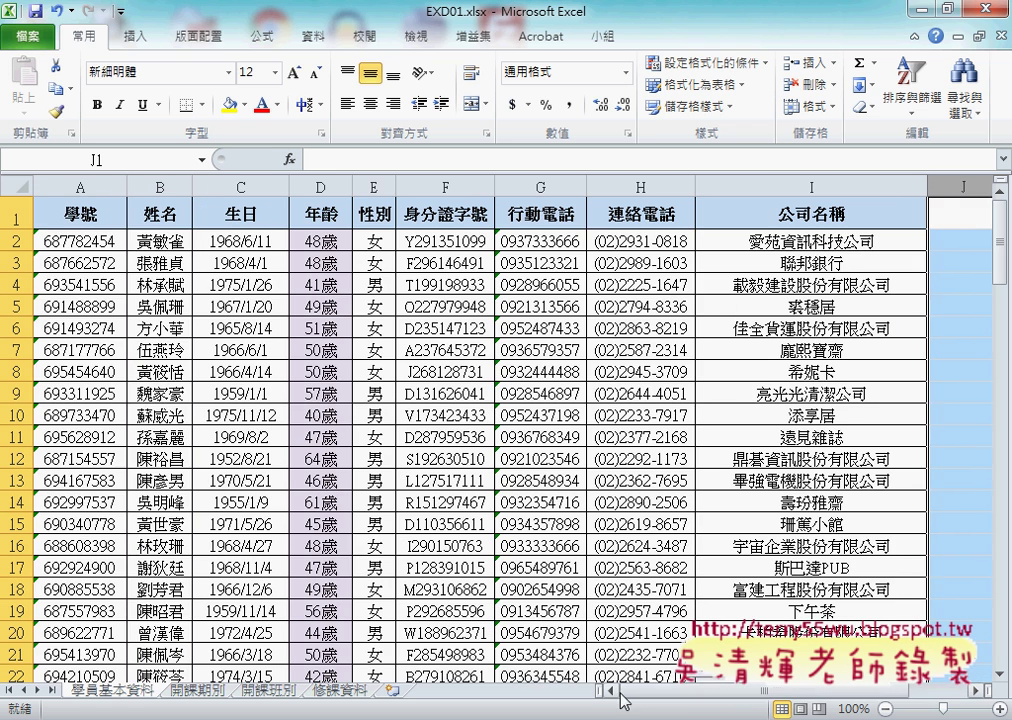
left_click_drag(82, 187, 139, 185)
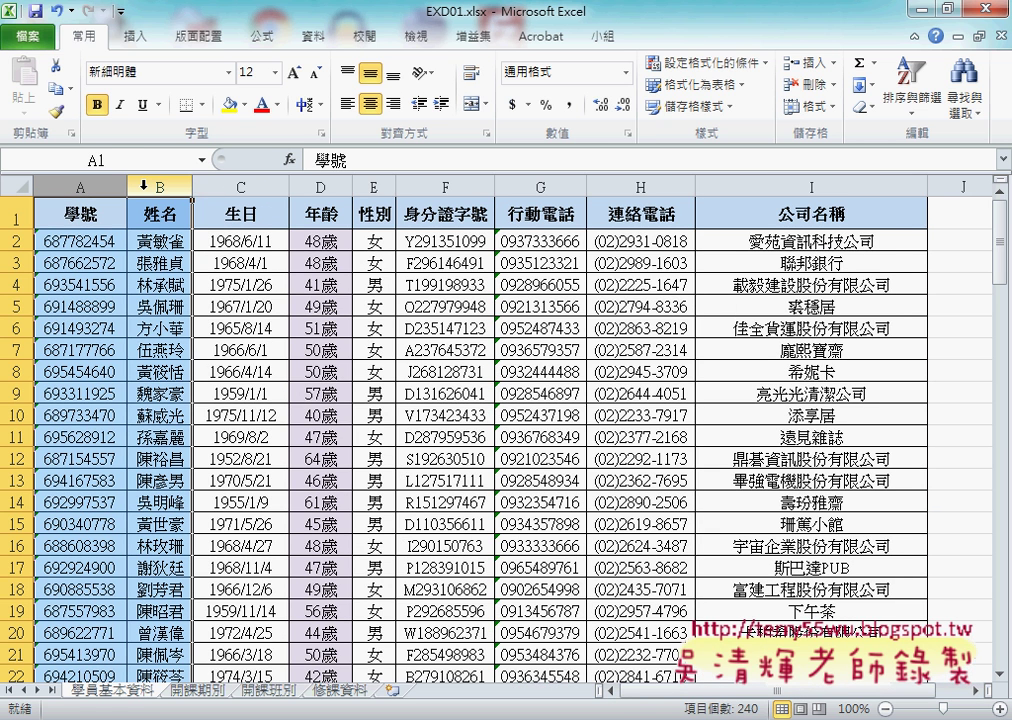
right_click(100, 260)
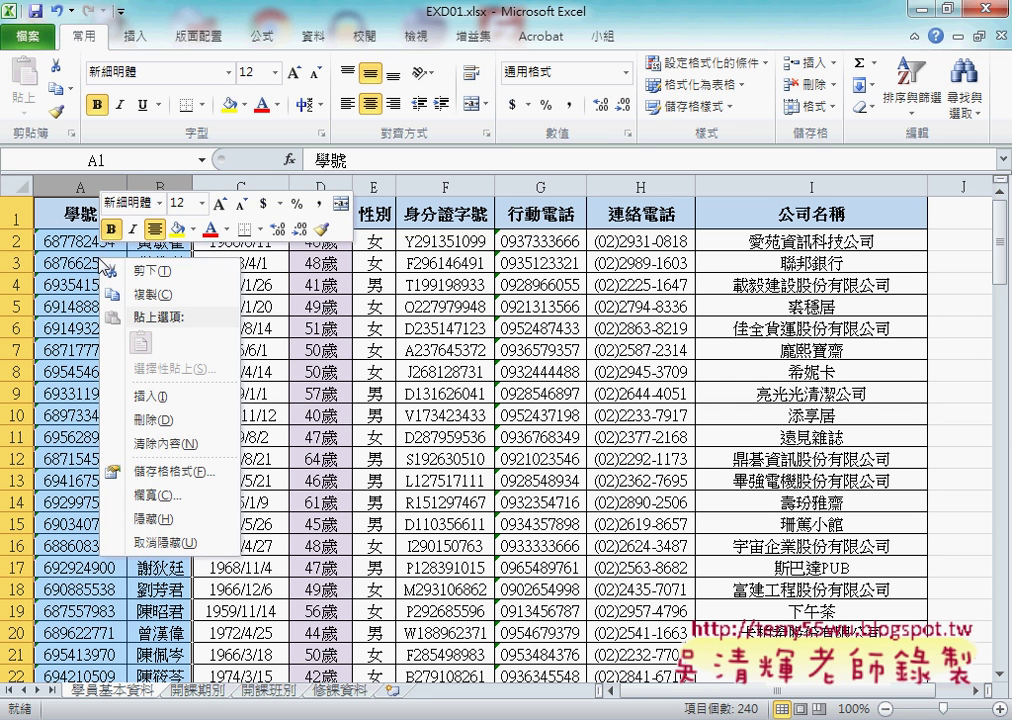
left_click(153, 295)
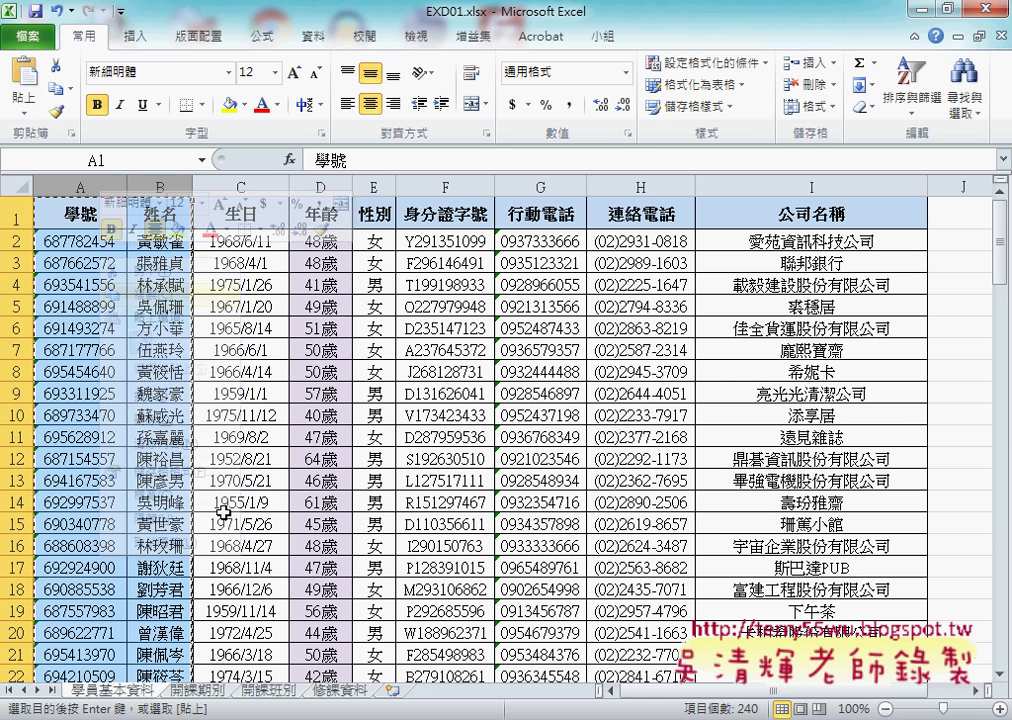
Paste 學號 and 姓名 into columns A–B of 修課資料 starting at A1.
left_click(345, 691)
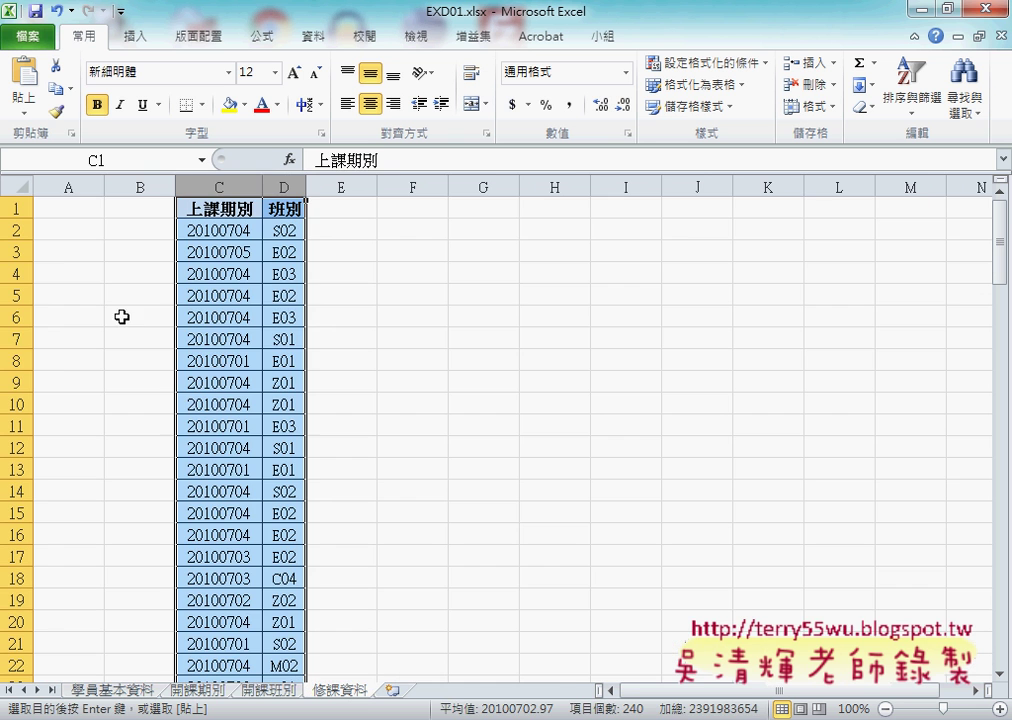
left_click(68, 211)
right_click(68, 211)
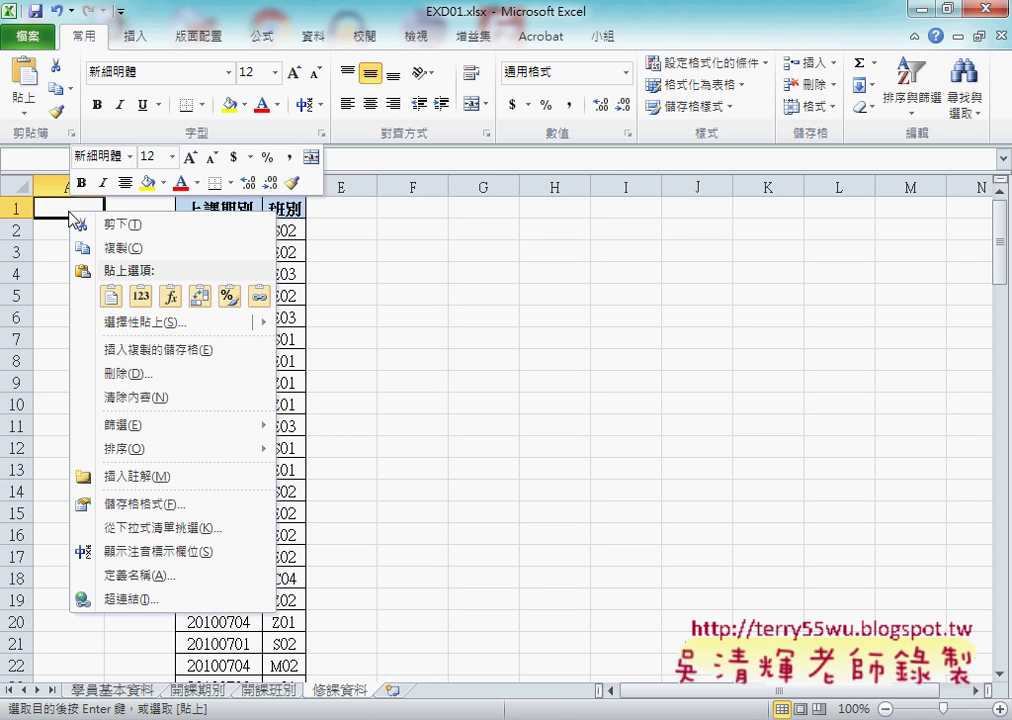
left_click(110, 297)
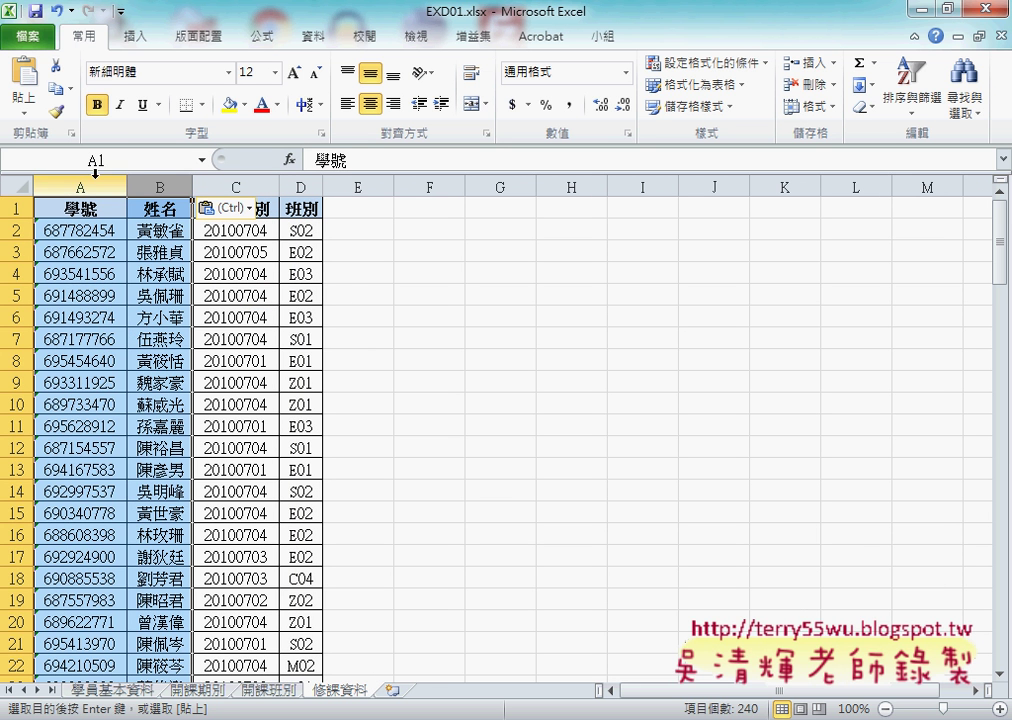
Check the 上課期別 and 班別 headings in C1 and D1, then switch to the PDF.
left_click(265, 252)
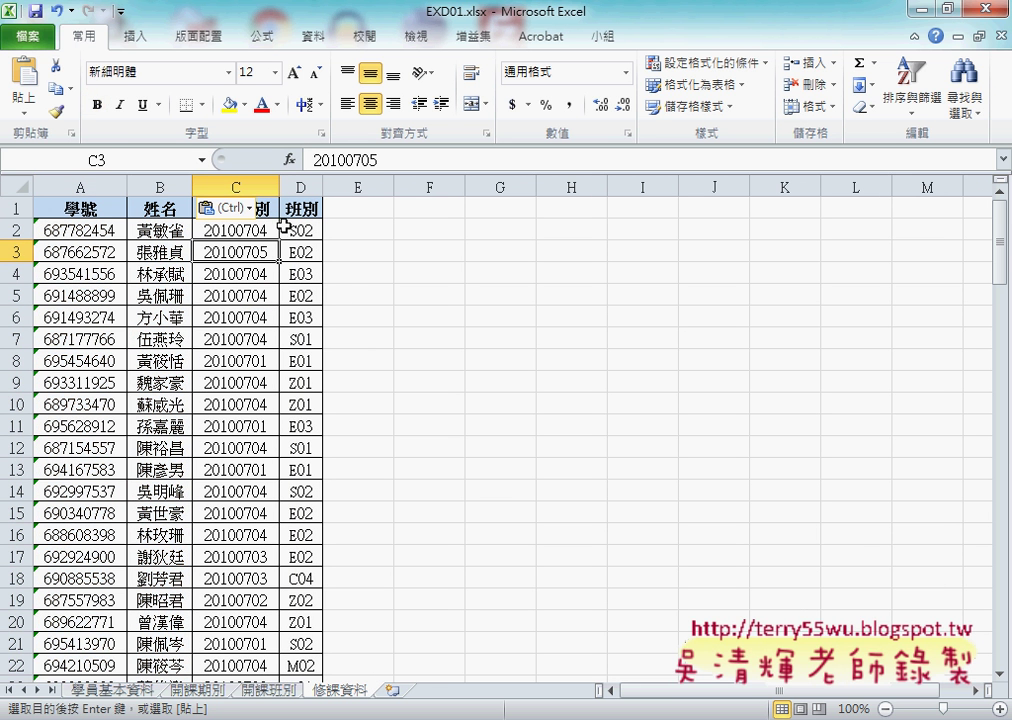
left_click(284, 226)
left_click(266, 209)
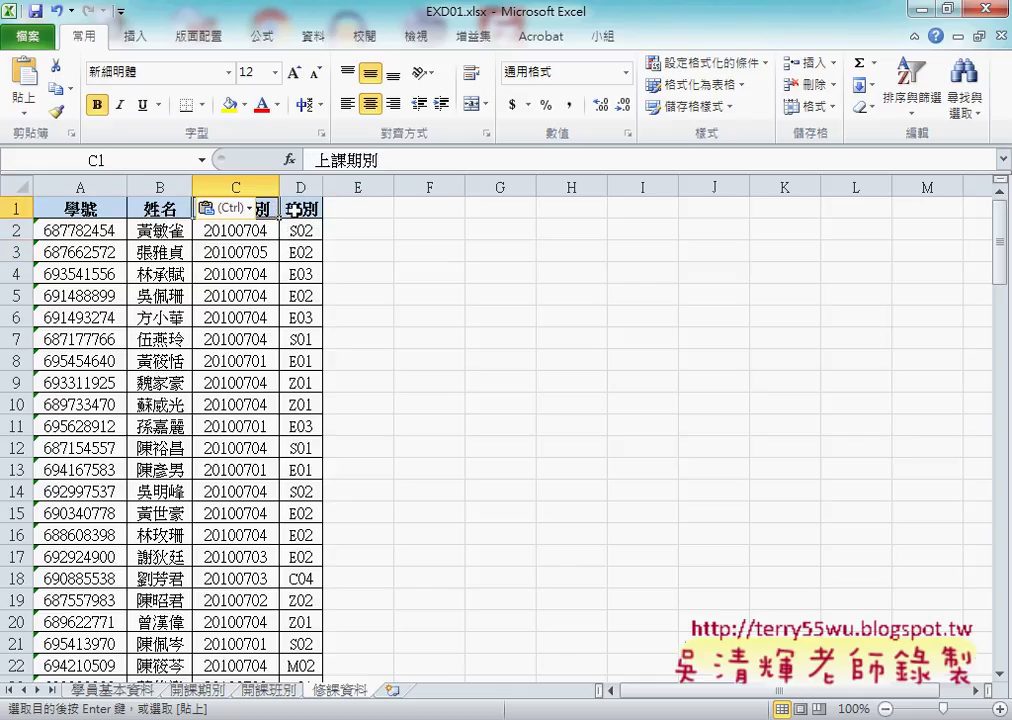
left_click(291, 209)
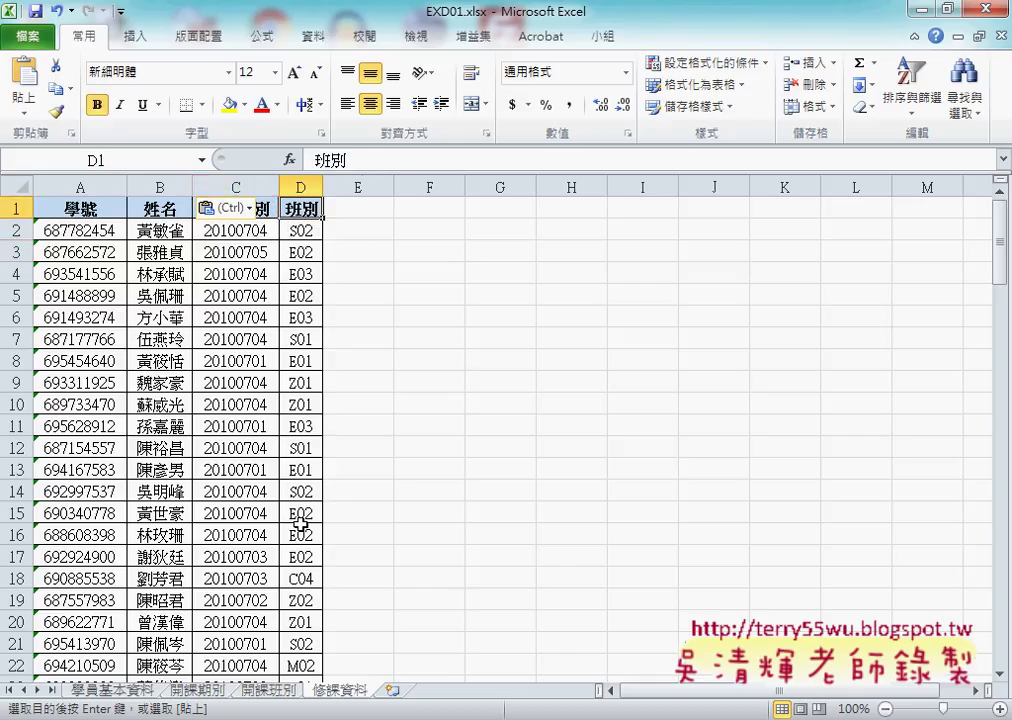
key("alt+Tab")
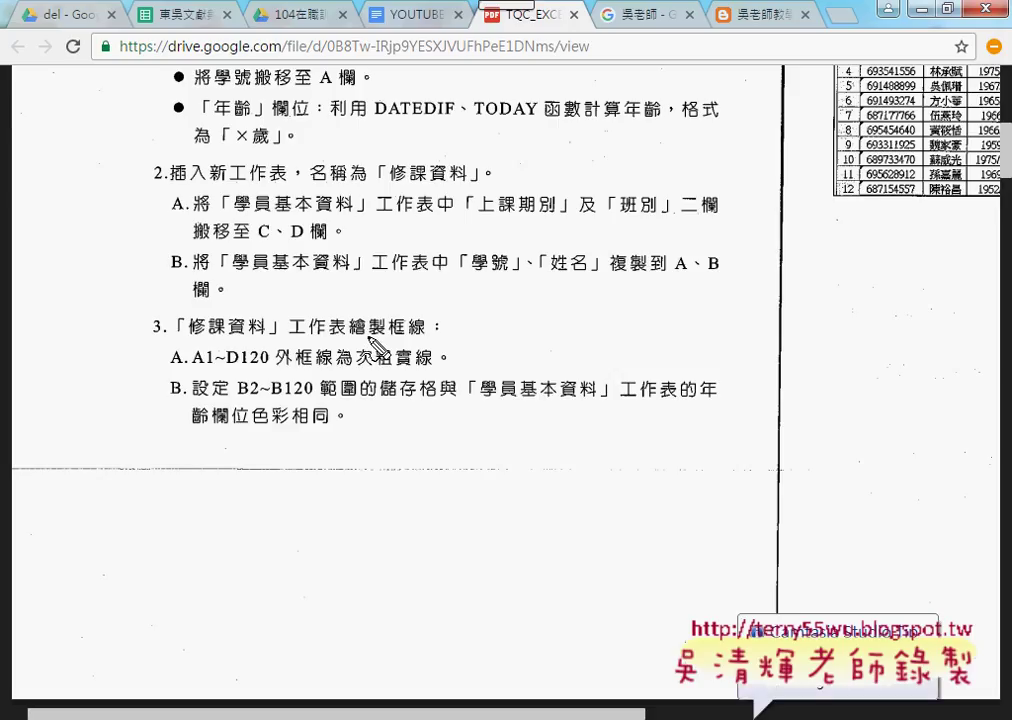
Mark the border requirement in item 3 of the PDF, then return to Excel.
left_click_drag(352, 337, 428, 338)
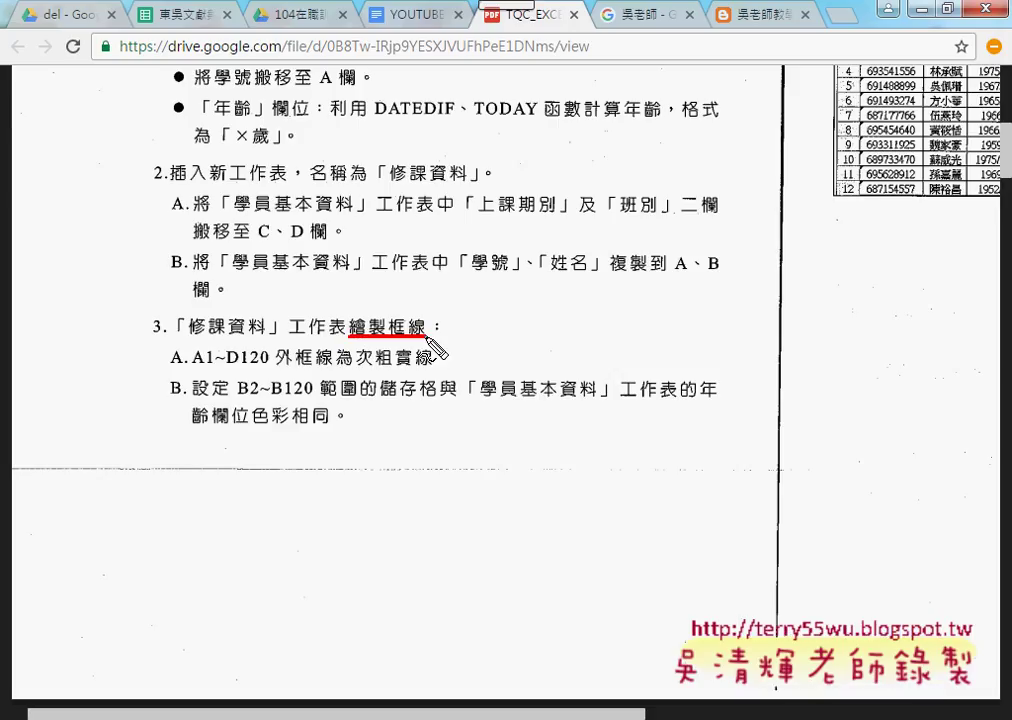
key("Escape")
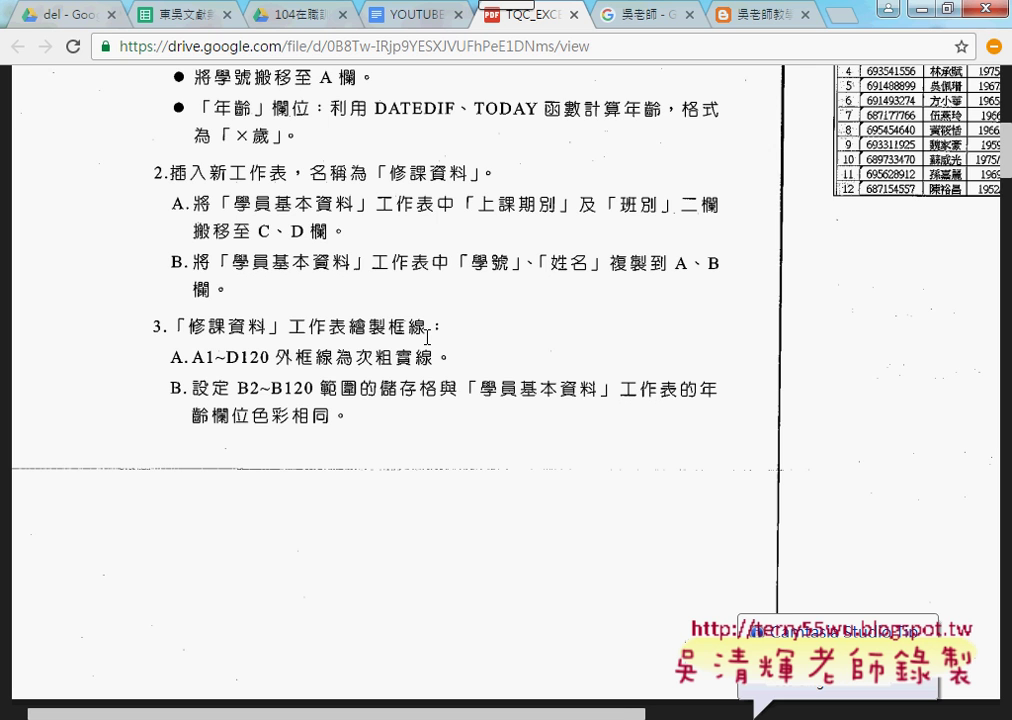
key("alt+Tab")
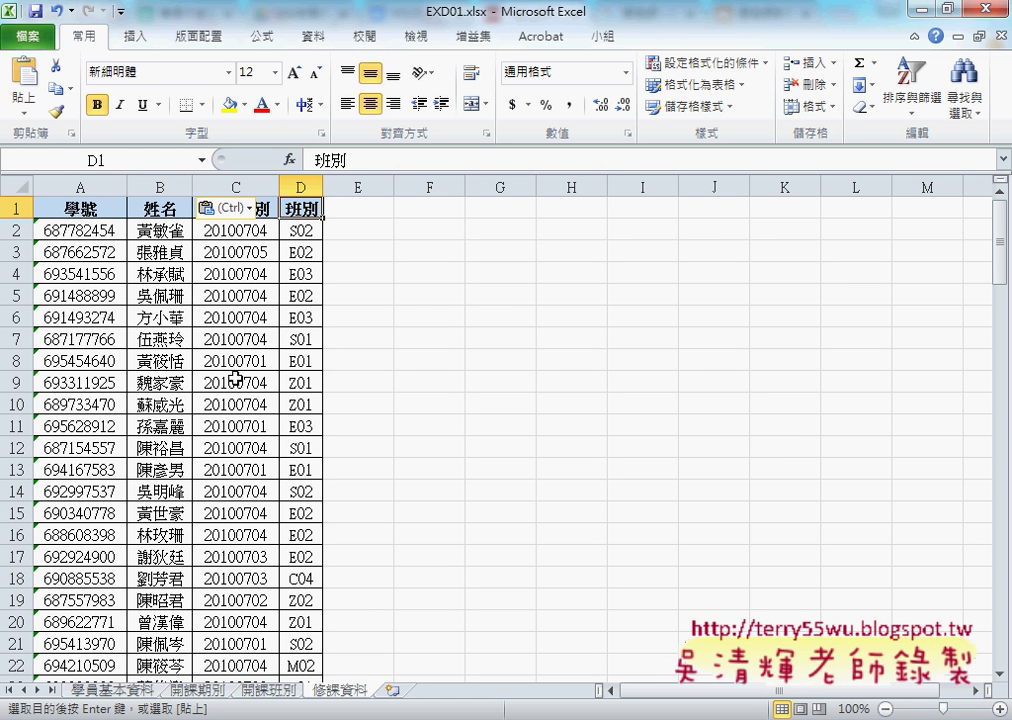
View the 修課資料 print preview via File > Print, then switch to the PDF.
left_click(35, 38)
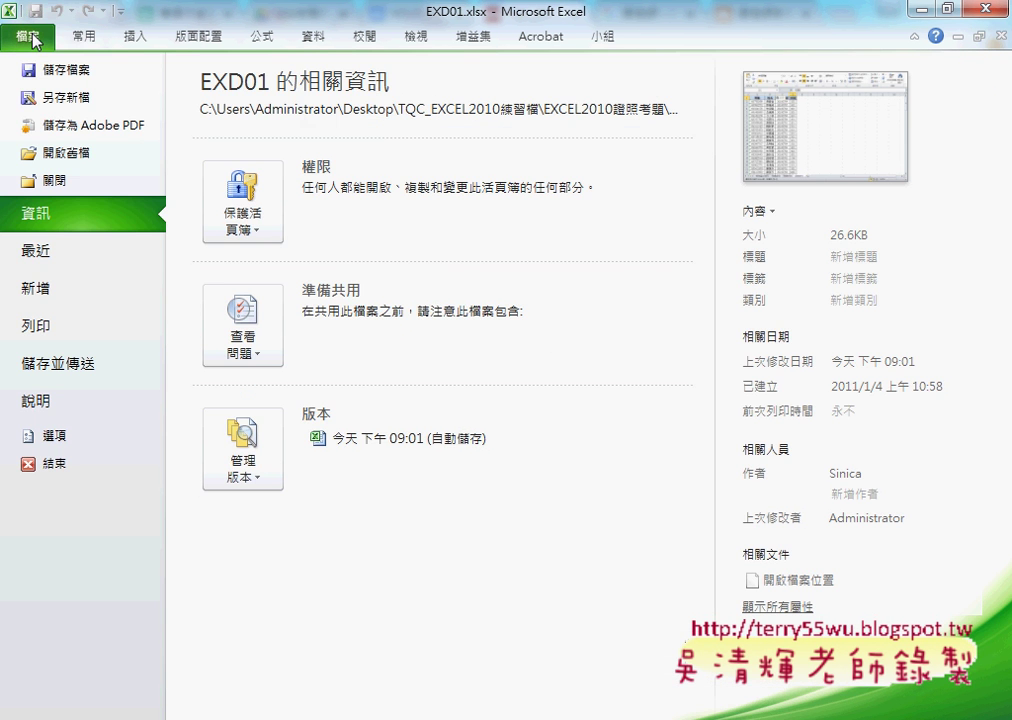
left_click(64, 337)
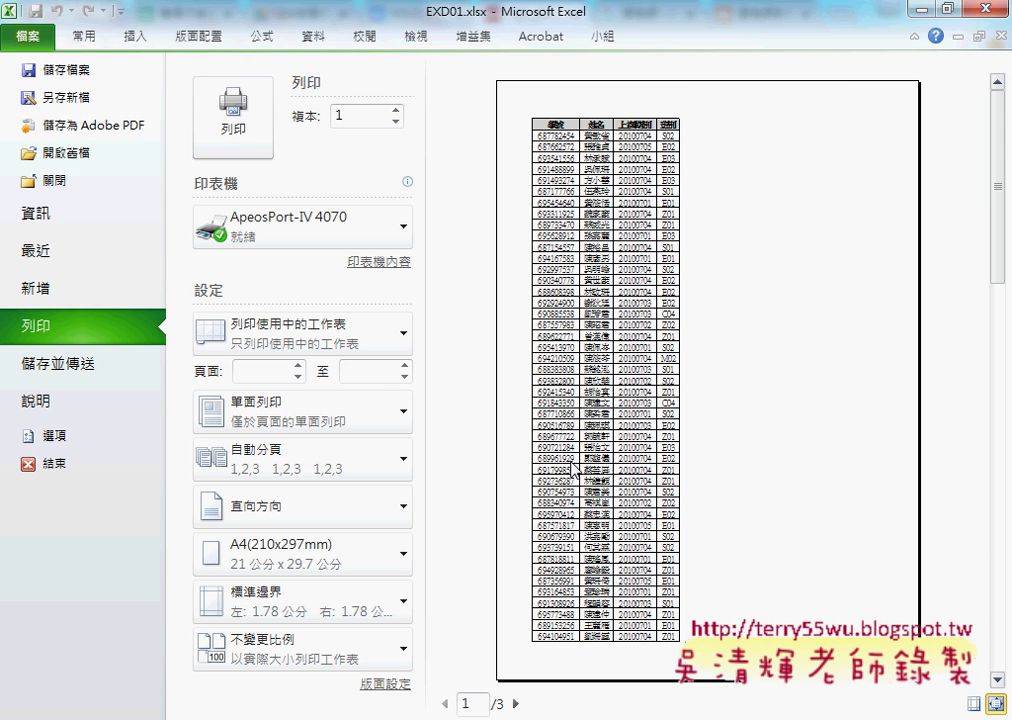
key("alt+Tab")
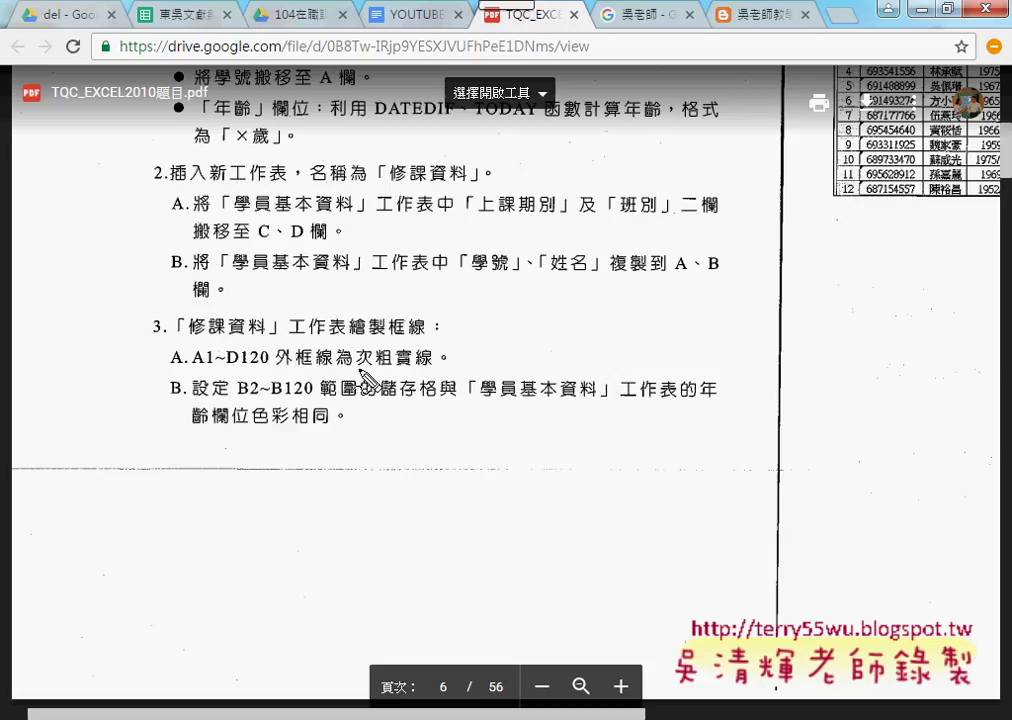
left_click_drag(357, 369, 438, 363)
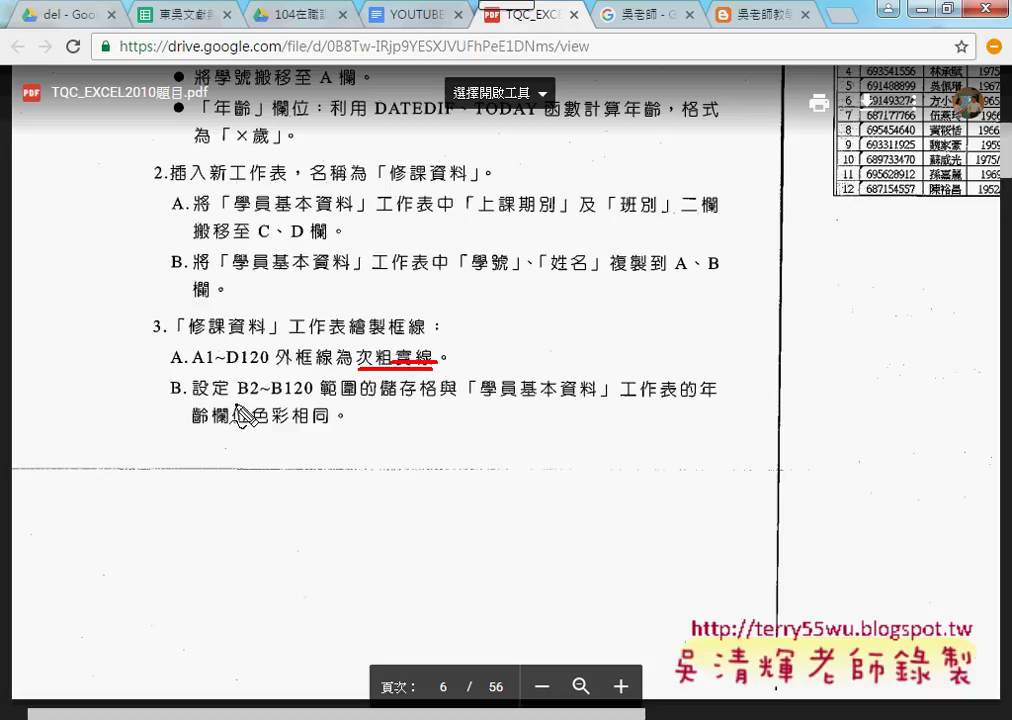
left_click_drag(239, 398, 314, 398)
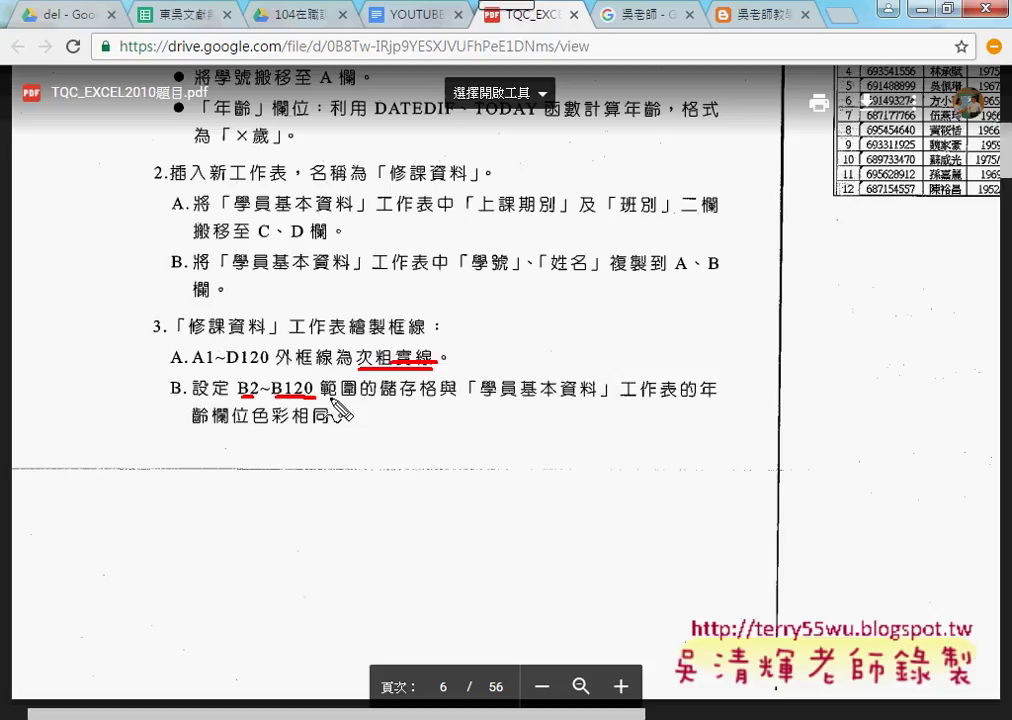
left_click_drag(382, 399, 436, 399)
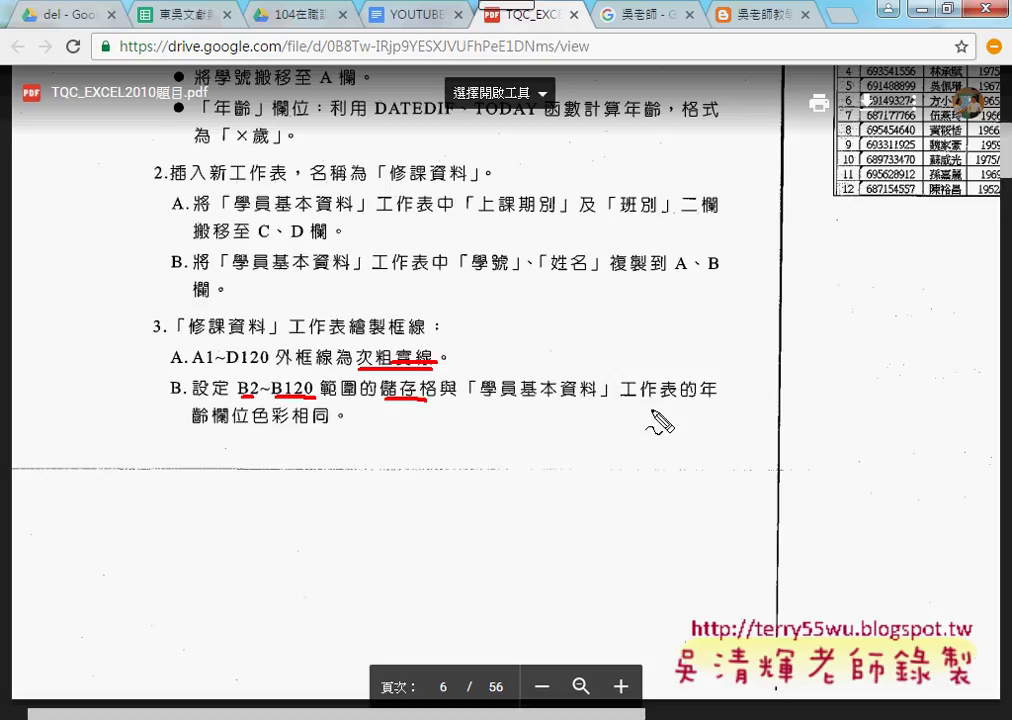
left_click_drag(194, 424, 288, 426)
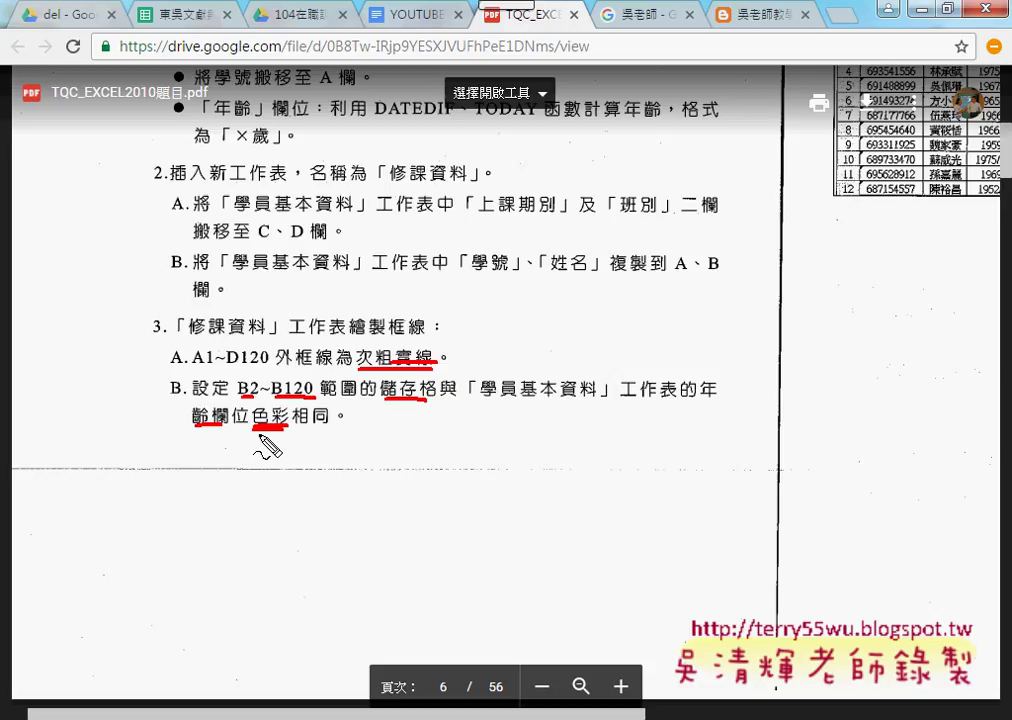
key("Escape")
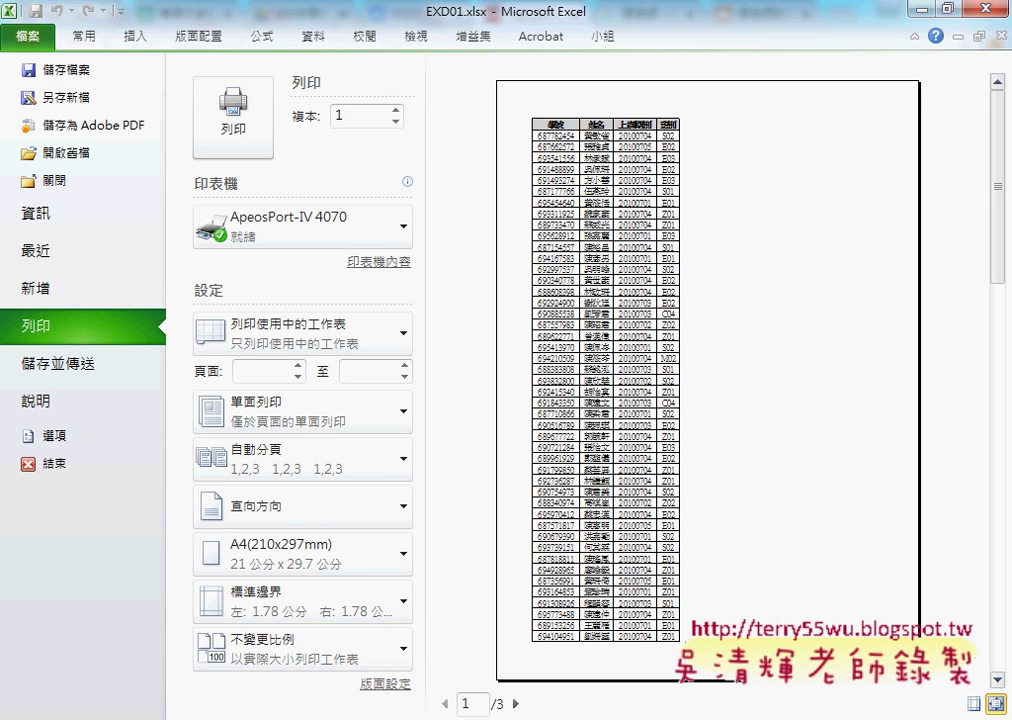
Close print preview and select A1:D120 on the 修課資料 sheet.
left_click(88, 38)
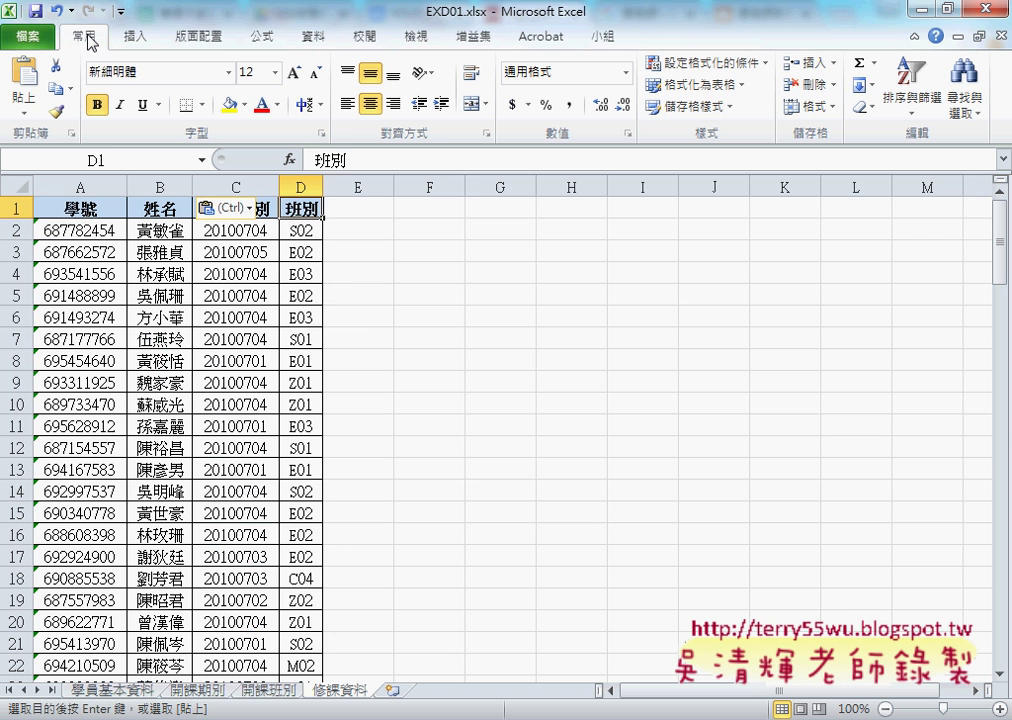
left_click(65, 208)
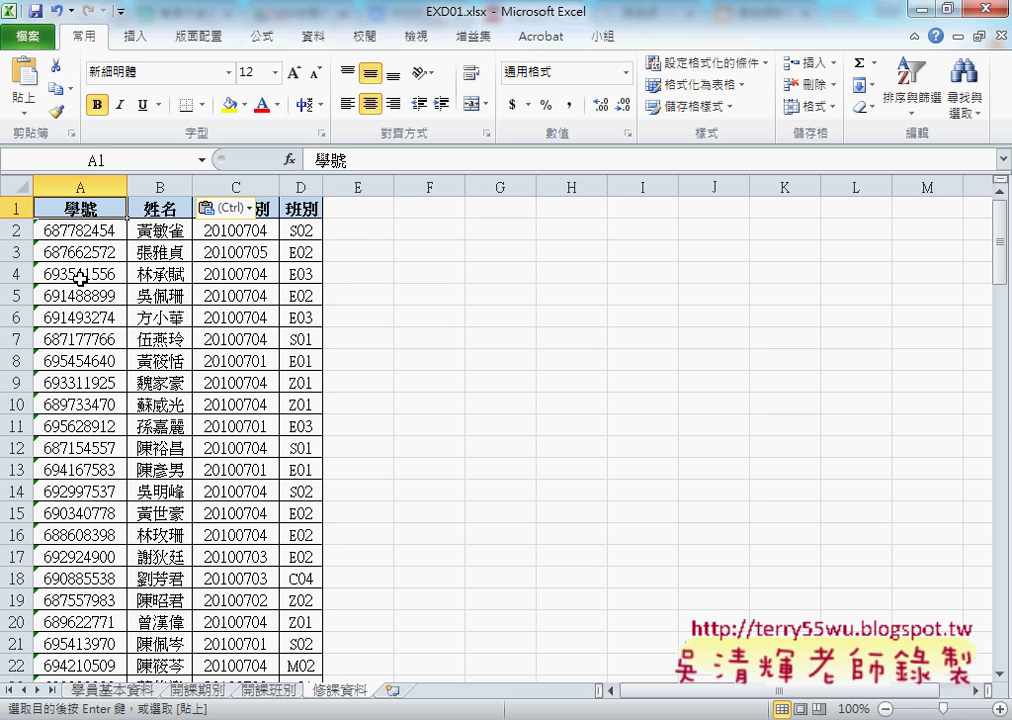
scroll(80, 278, "down", 9)
scroll(80, 278, "down", 4)
scroll(80, 281, "down", 10)
scroll(80, 278, "down", 6)
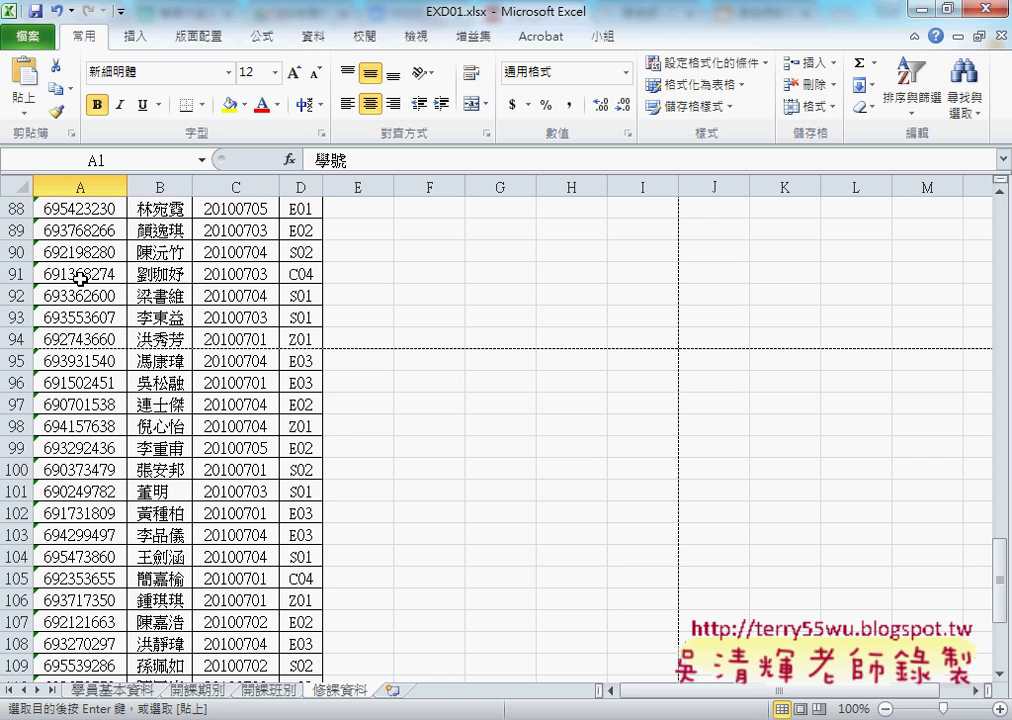
scroll(90, 285, "down", 8)
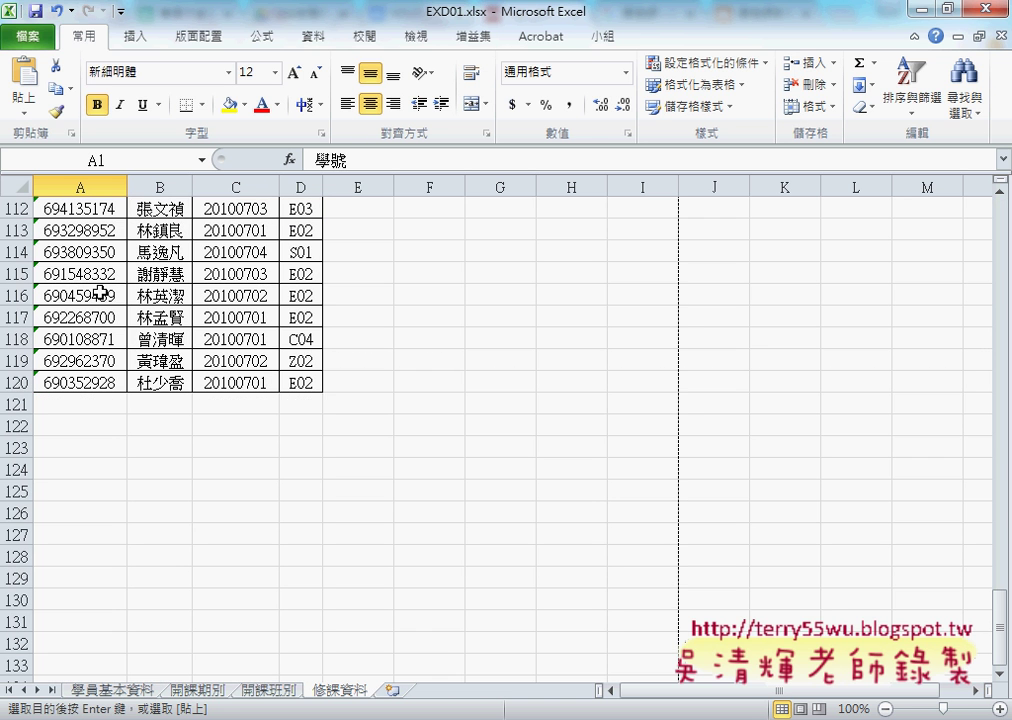
left_click(316, 385, "shift")
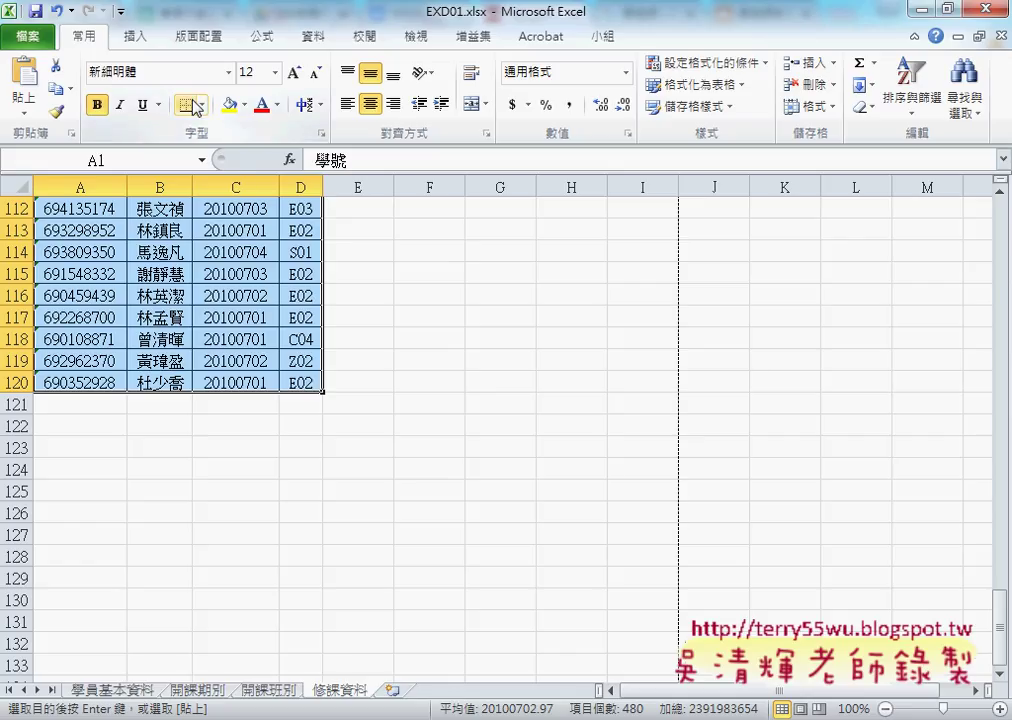
Open More Borders in Format Cells and choose the medium-thick solid line style.
left_click(204, 106)
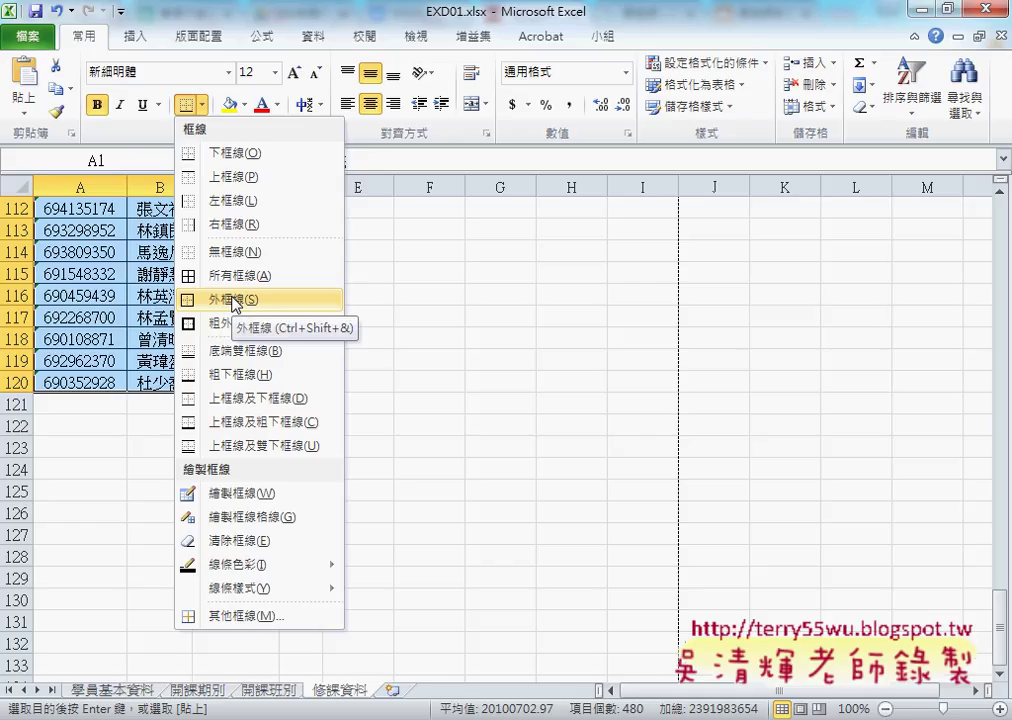
left_click(265, 616)
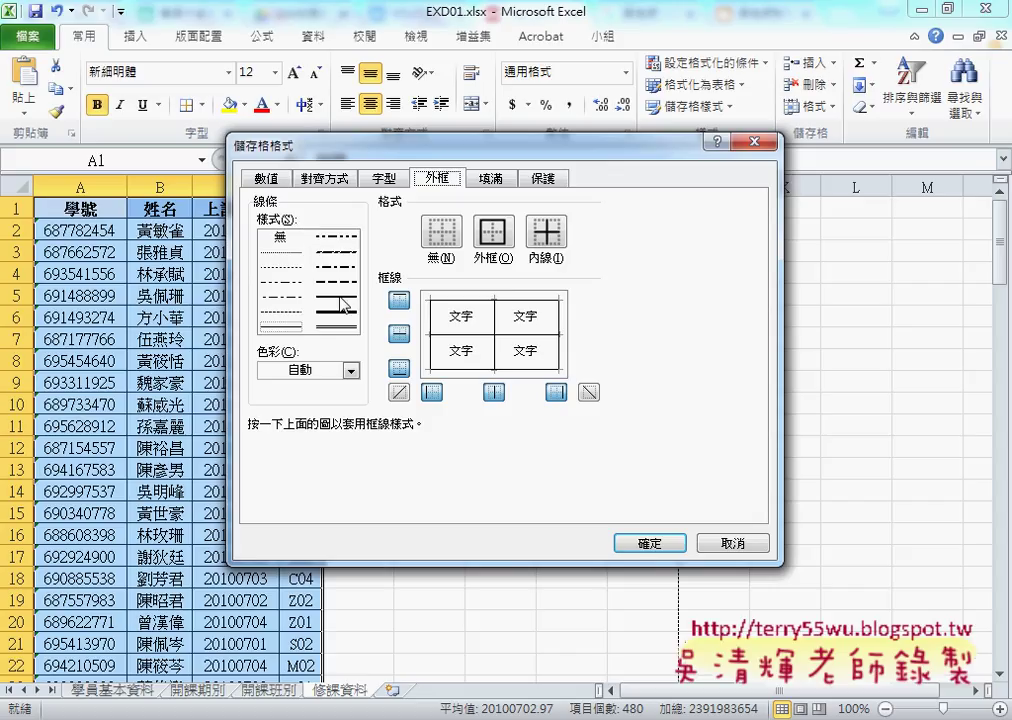
left_click(344, 318)
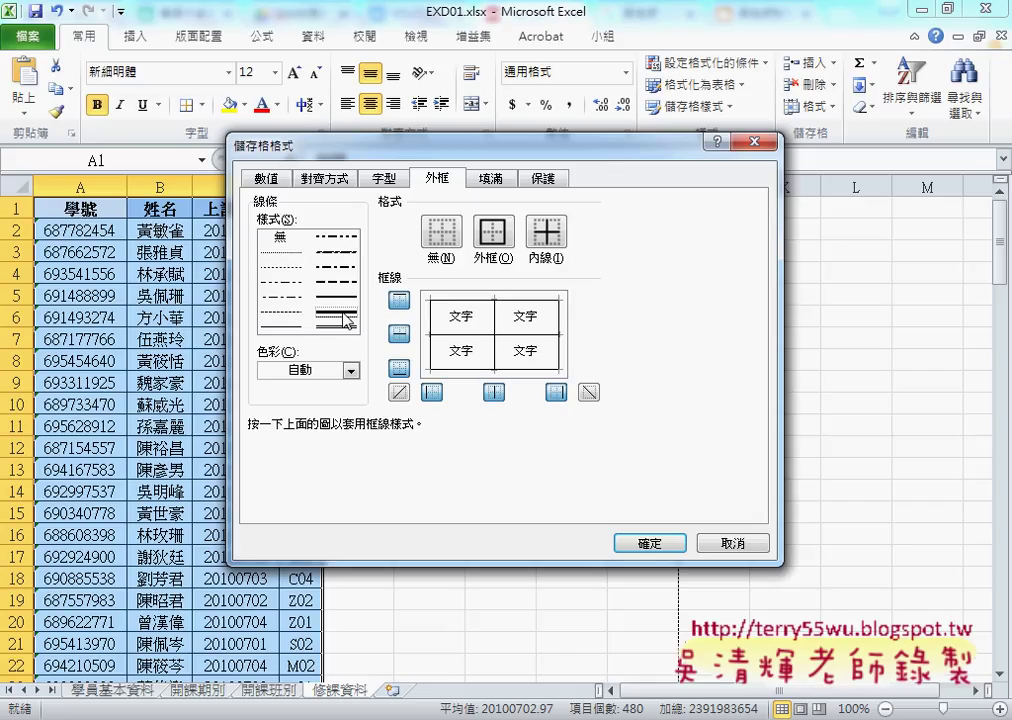
left_click(343, 299)
Apply the medium line as an Outline around A1:D120 and confirm.
left_click_drag(457, 151, 715, 153)
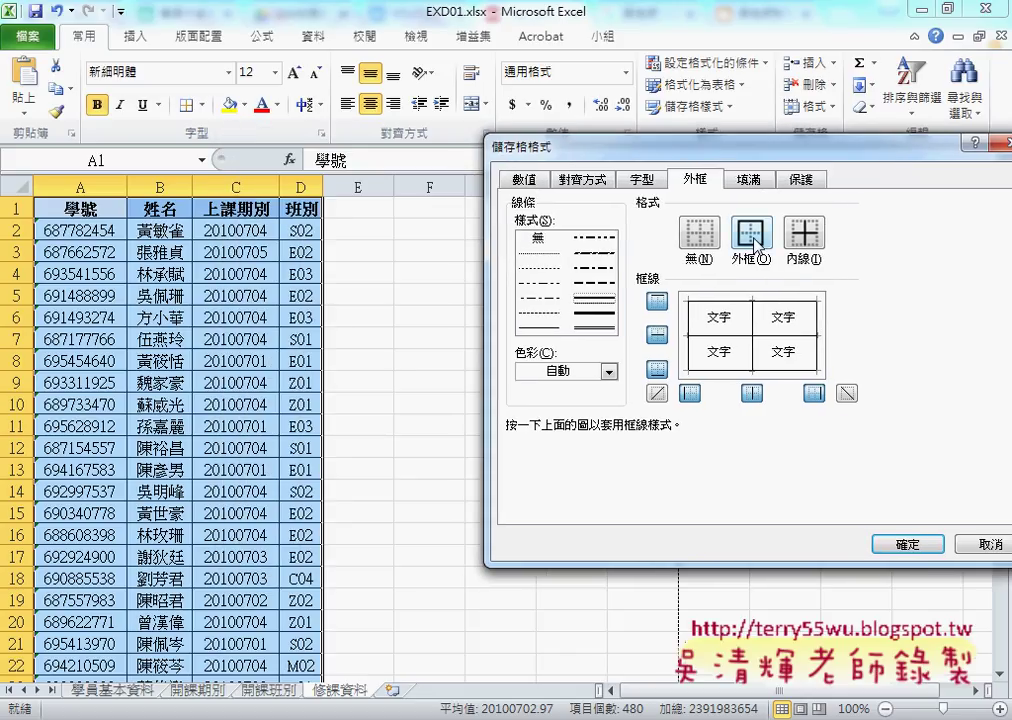
left_click(755, 238)
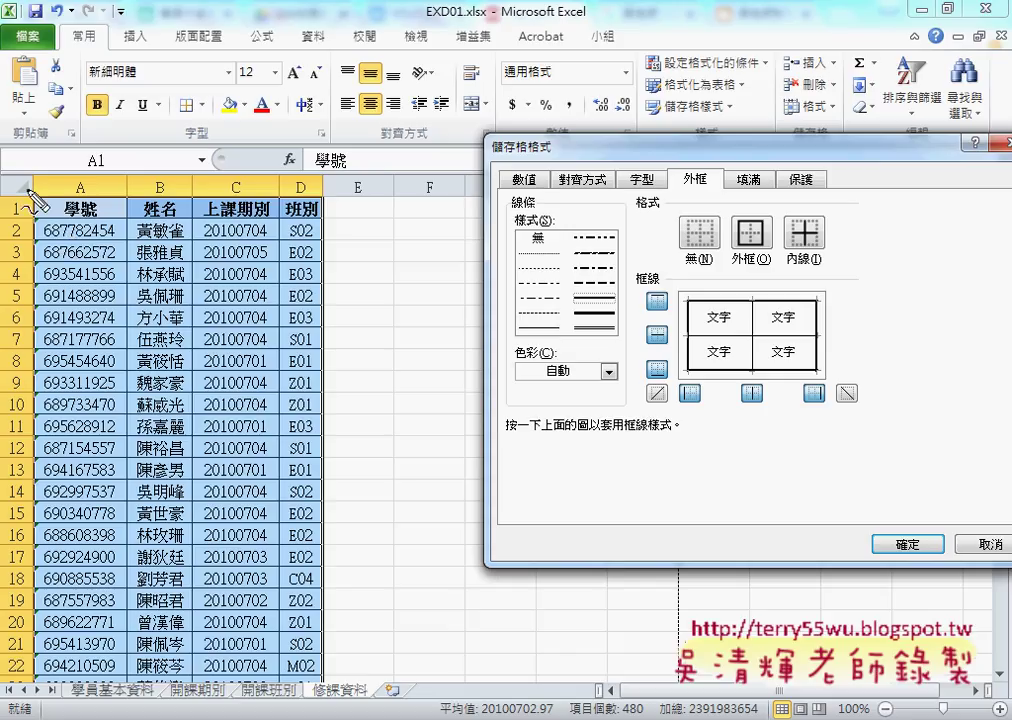
left_click_drag(27, 178, 27, 298)
left_click_drag(35, 172, 160, 172)
mouse_move(330, 208)
left_mouse_down()
mouse_move(337, 675)
mouse_move(256, 680)
left_mouse_up()
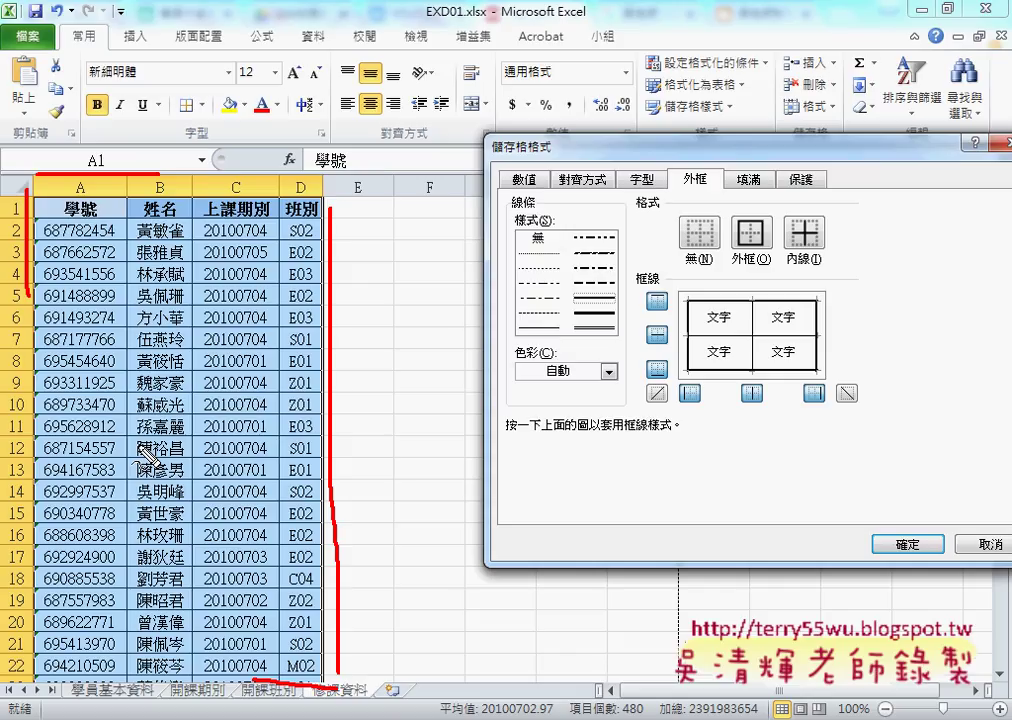
key("Escape")
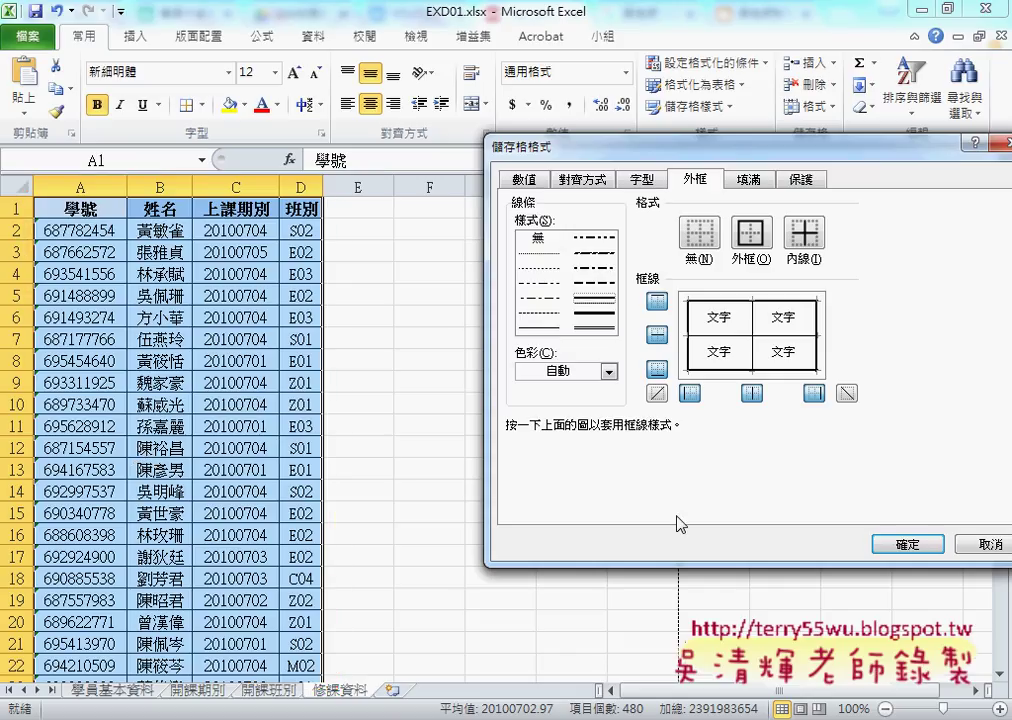
left_click(906, 542)
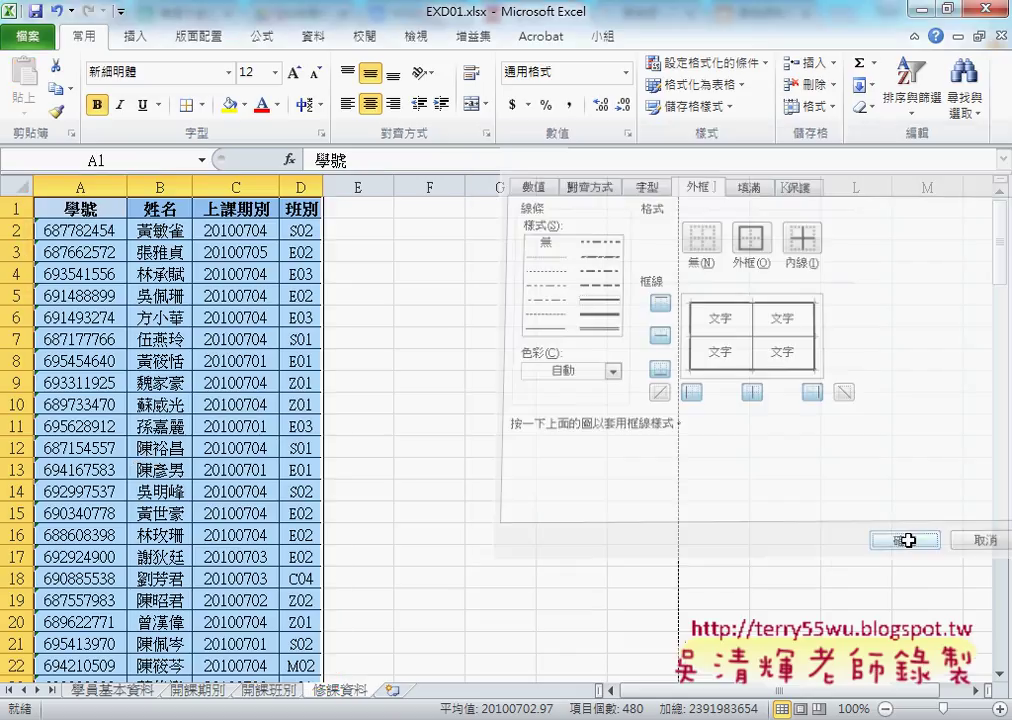
left_click(440, 307)
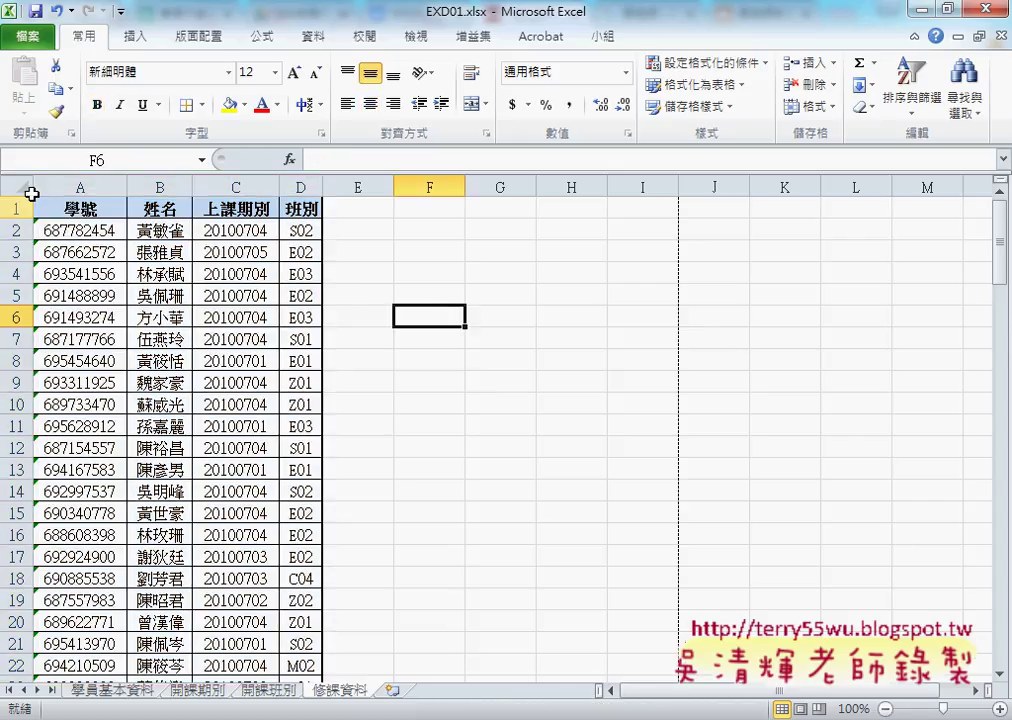
left_click(28, 40)
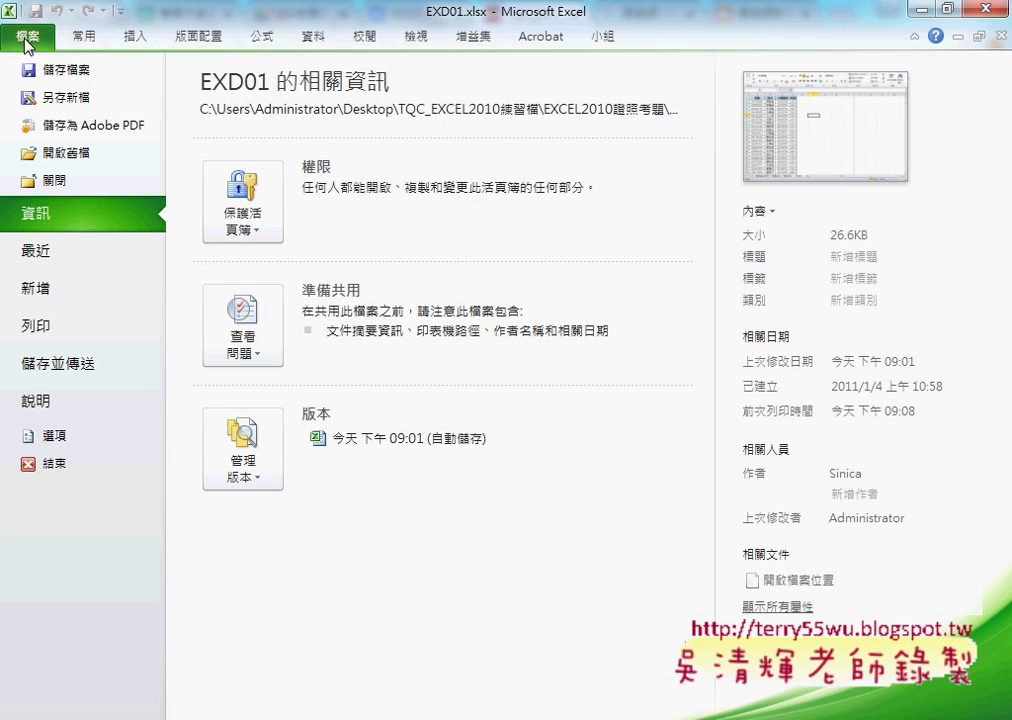
left_click(36, 325)
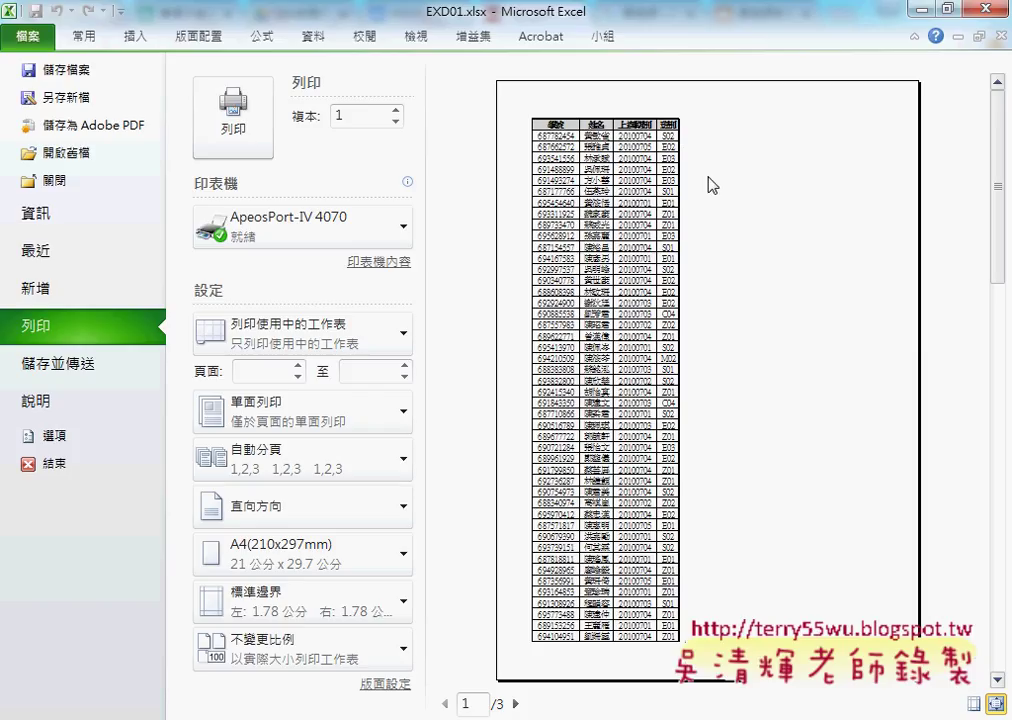
scroll(746, 270, "down", 2)
scroll(746, 270, "up", 2)
scroll(660, 650, "down", 1)
scroll(614, 497, "down", 1)
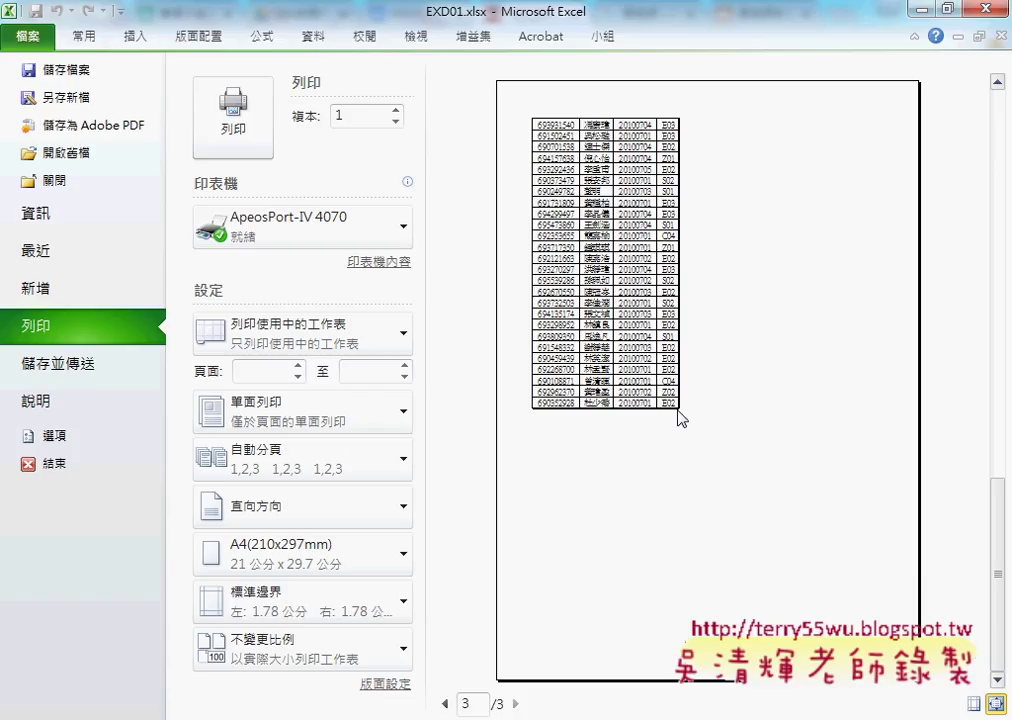
scroll(680, 418, "up", 2)
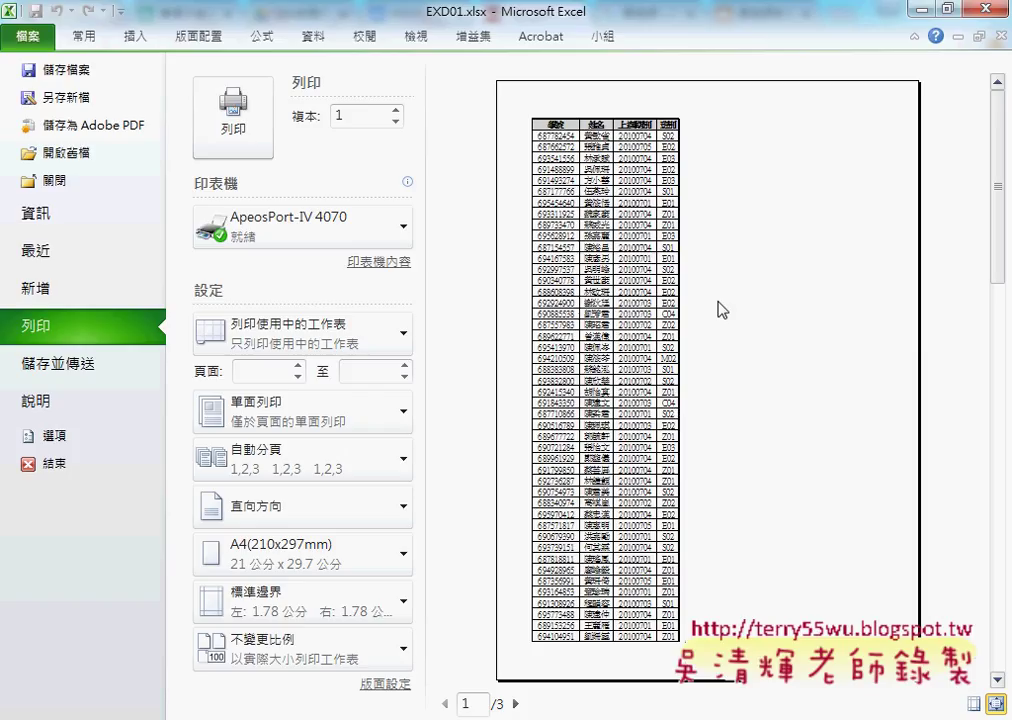
scroll(722, 310, "down", 1)
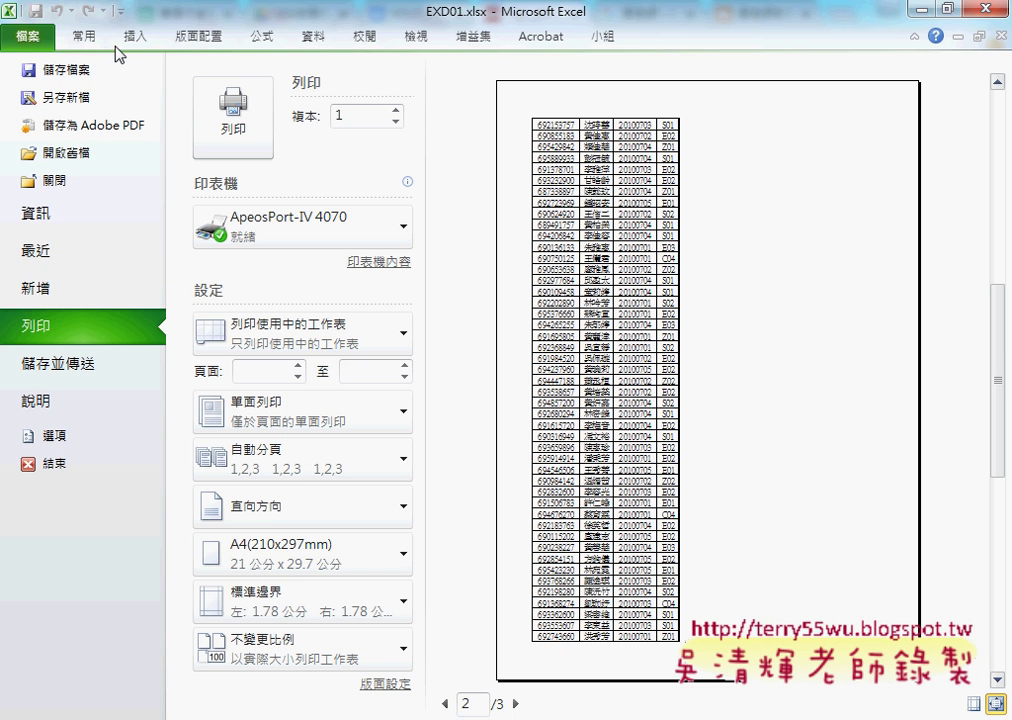
left_click(85, 36)
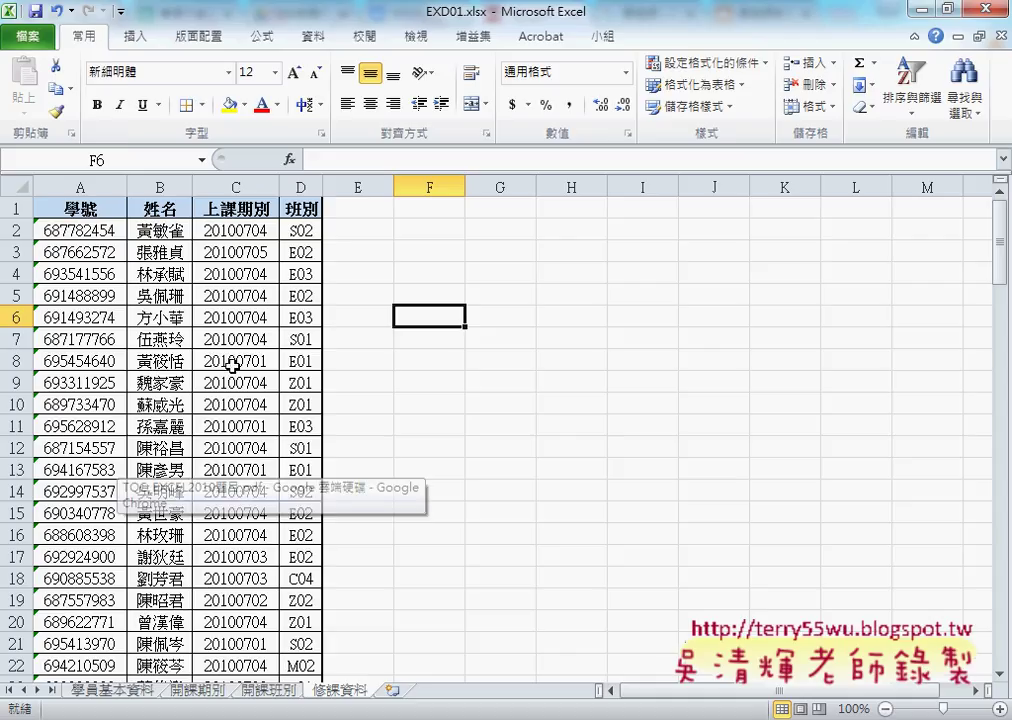
Select age cell D2 on 學員基本資料 and inspect its light purple fill swatch.
left_click(94, 689)
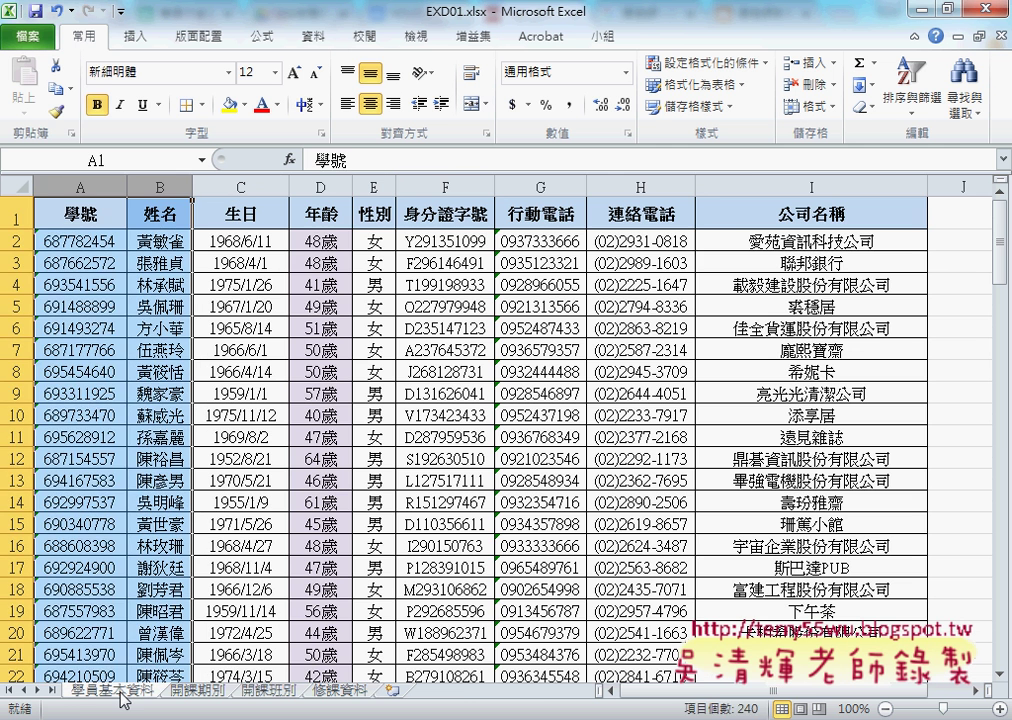
left_click(335, 242)
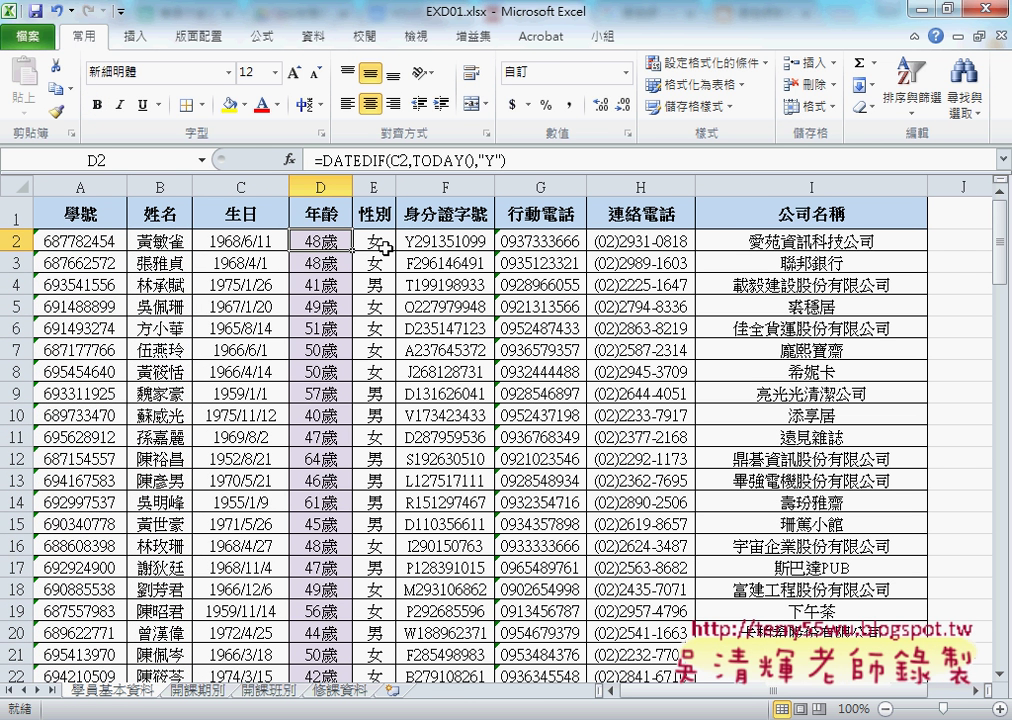
left_click(243, 106)
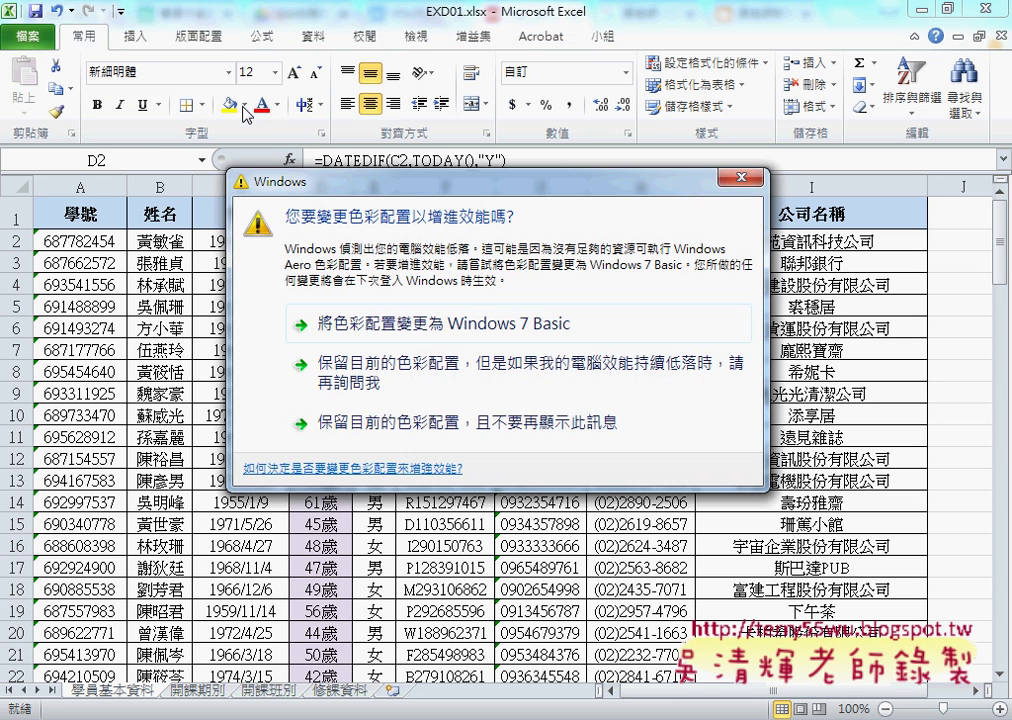
left_click(362, 328)
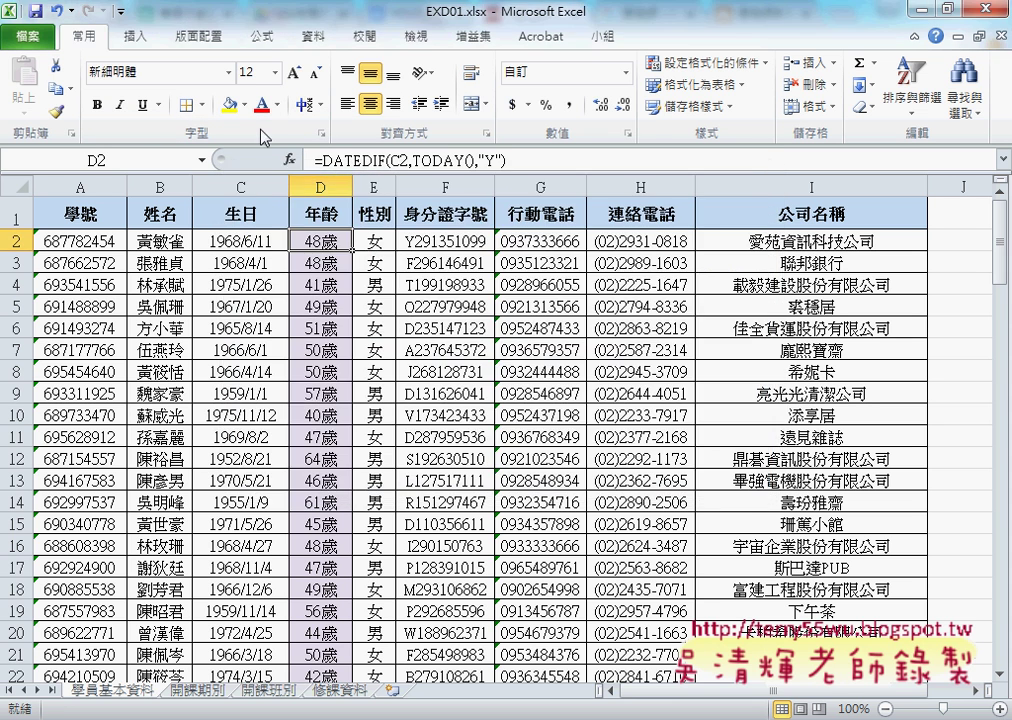
left_click(244, 105)
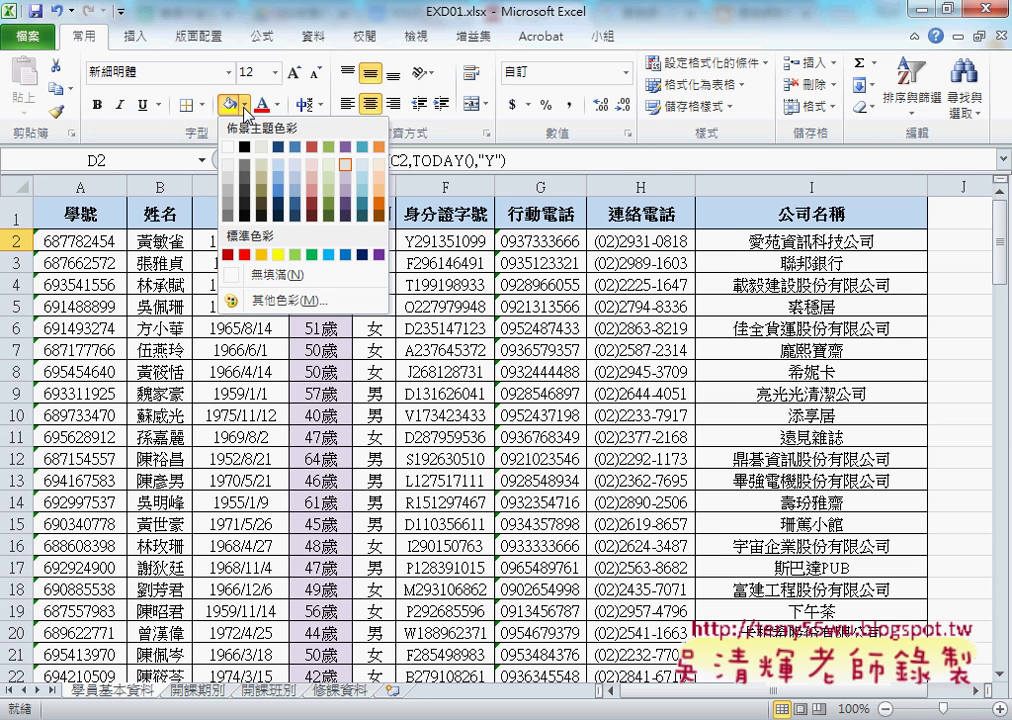
left_click(233, 166)
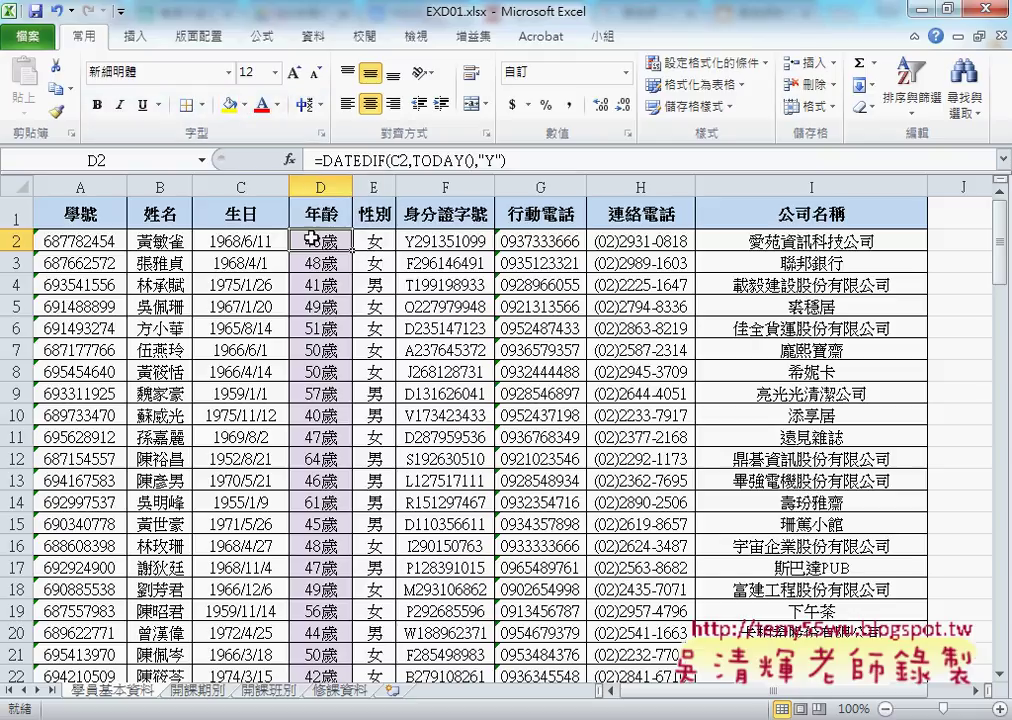
left_click(245, 105)
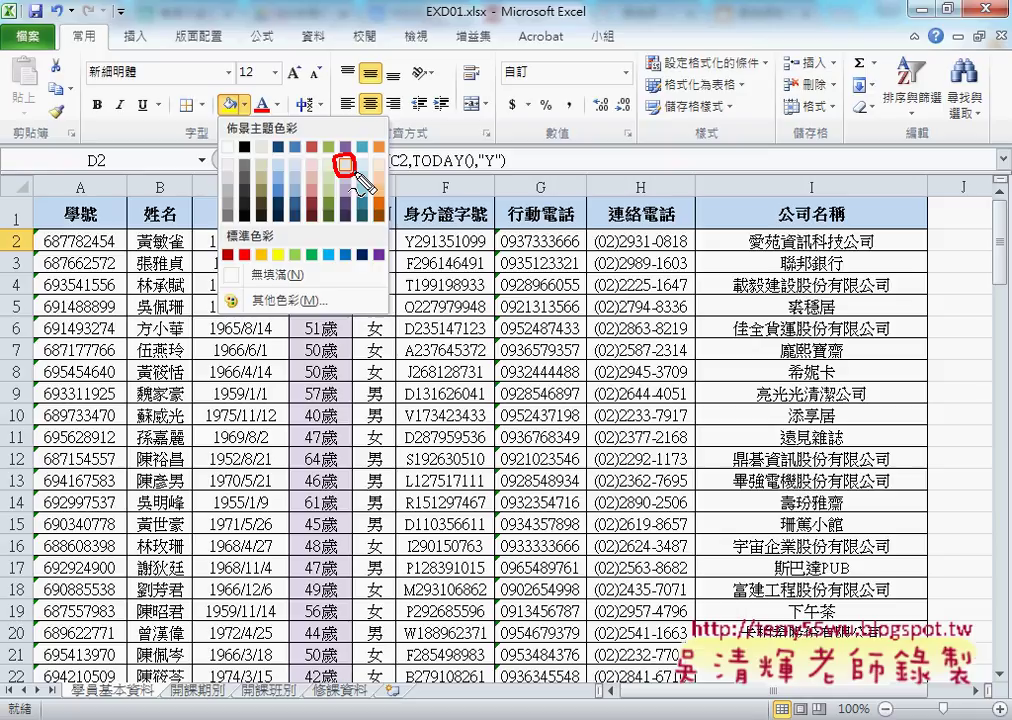
left_click(355, 172)
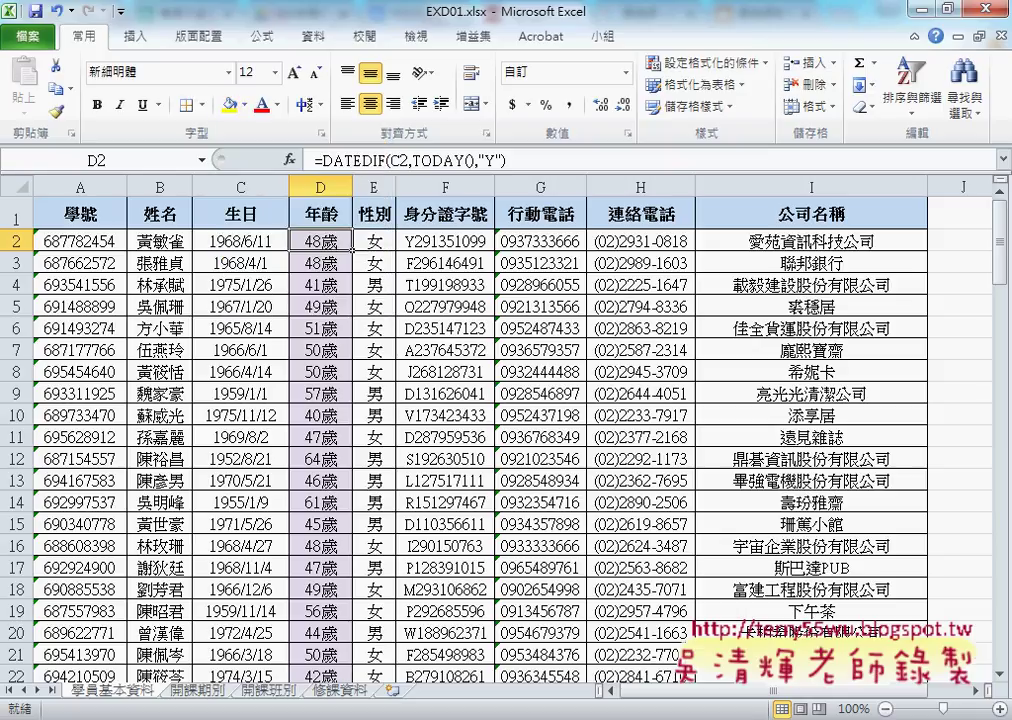
Glance at the exam PDF and come back to the 修課資料 sheet.
key("alt+Tab")
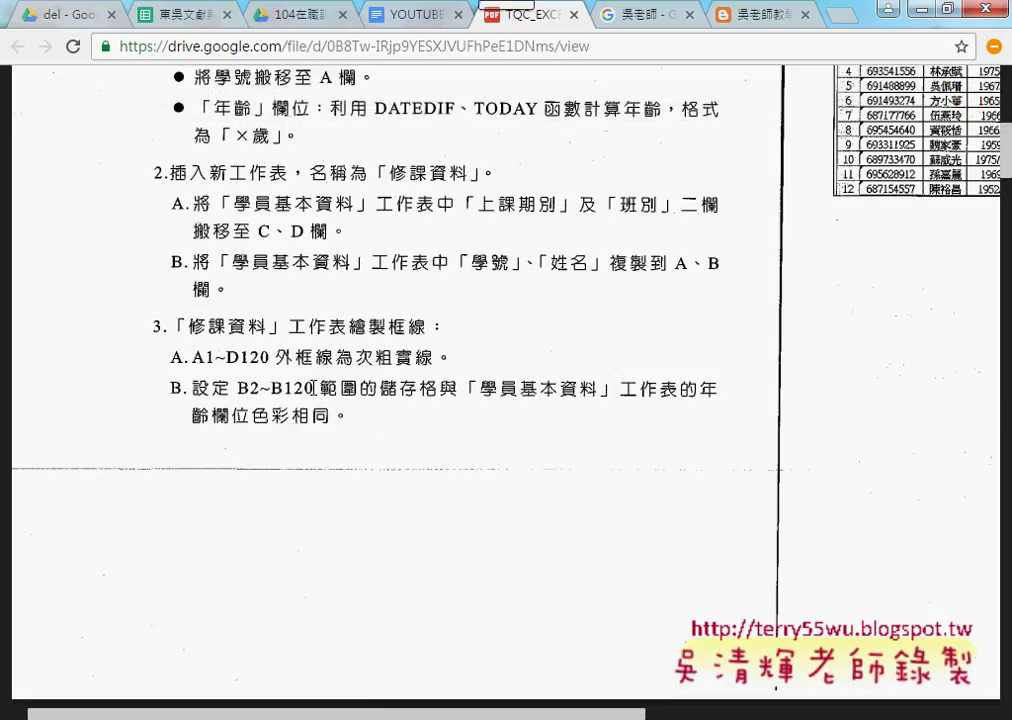
key("alt+Tab")
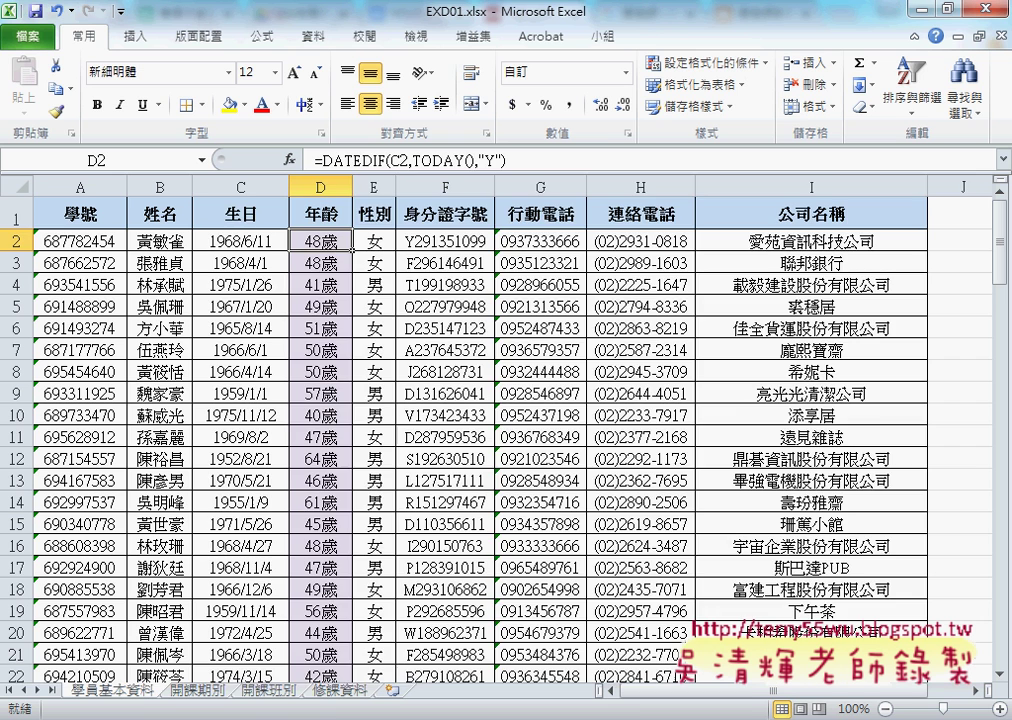
left_click(331, 692)
Fill B2:B120 with Purple, Accent 4, Lighter 80%, then return to the PDF.
left_click(163, 234)
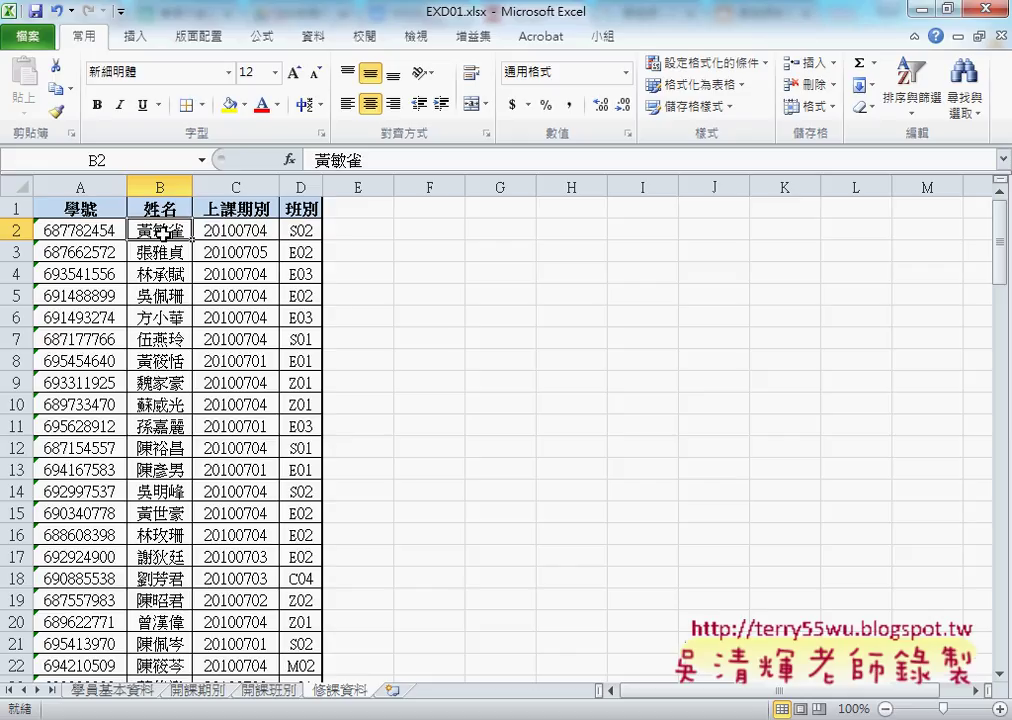
key("ctrl+shift+Down")
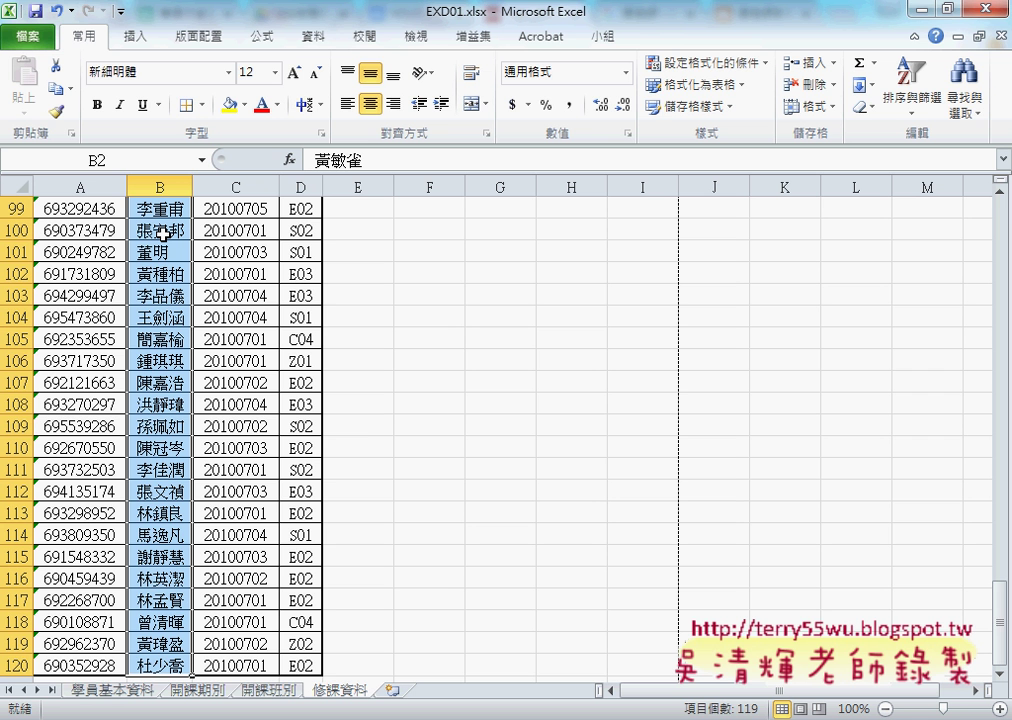
scroll(160, 232, "up", 11)
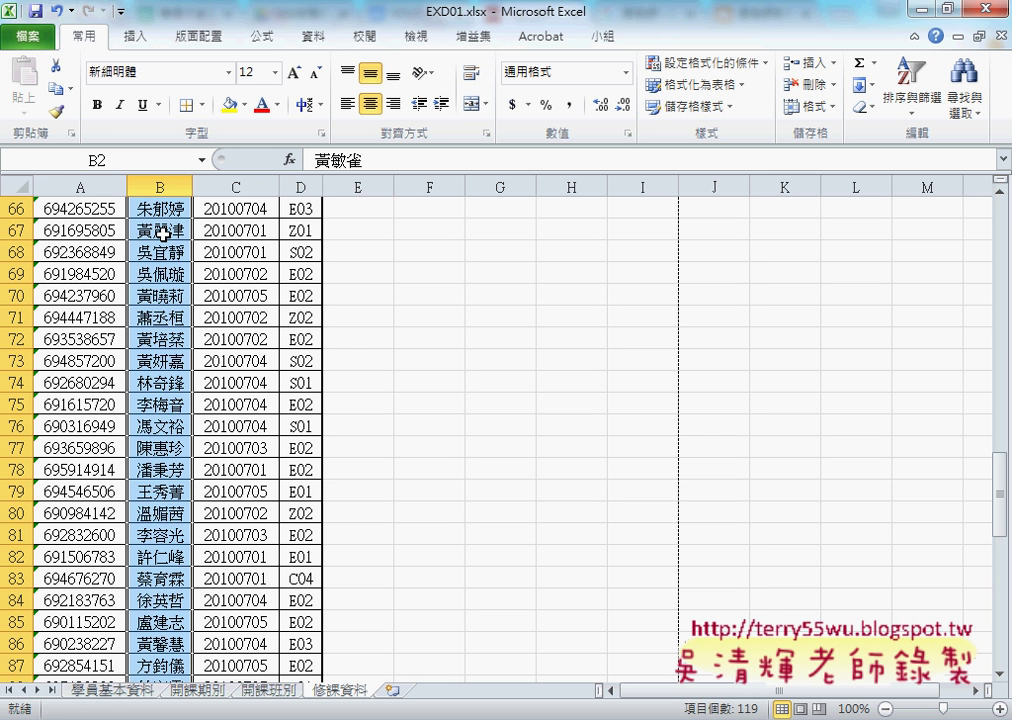
scroll(160, 232, "up", 13)
scroll(160, 232, "up", 9)
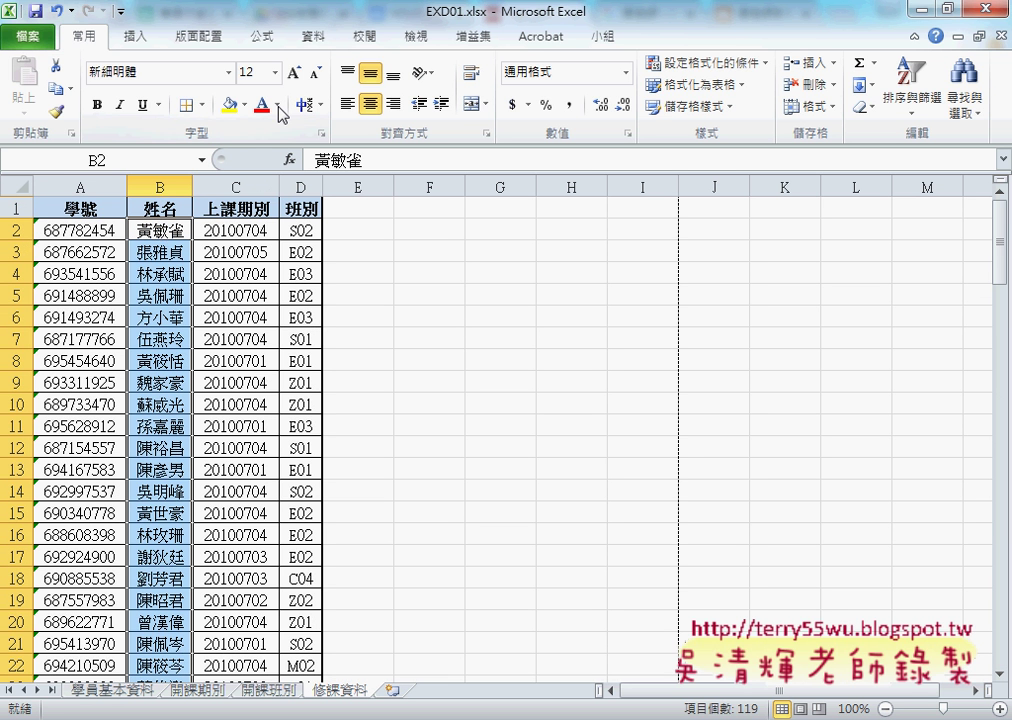
left_click(245, 105)
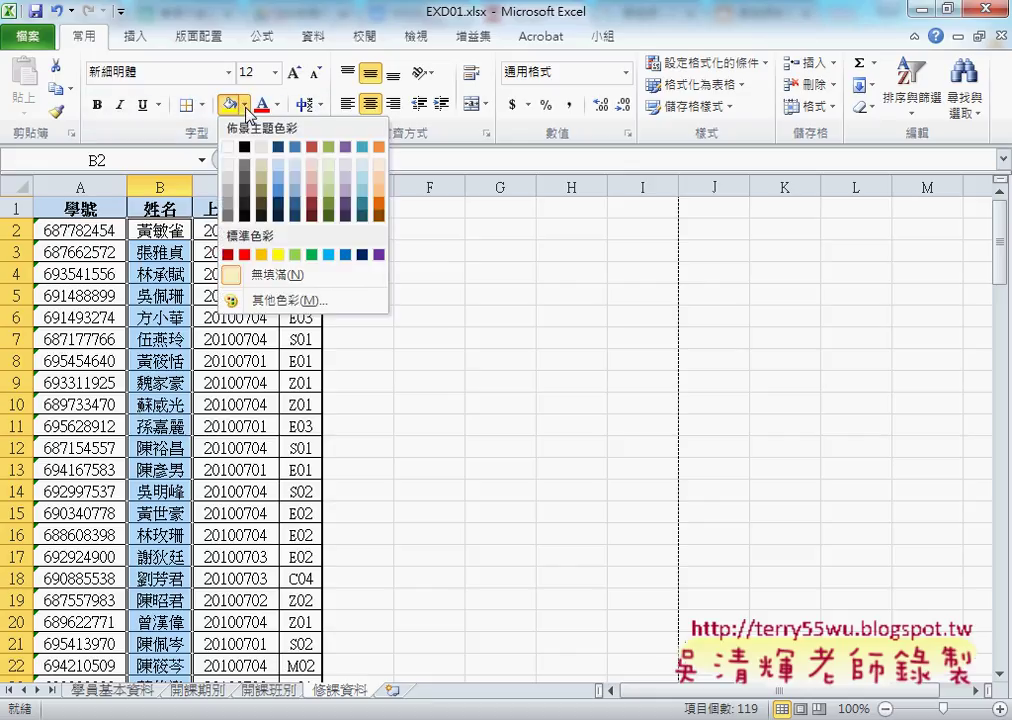
left_click(348, 166)
left_click(411, 295)
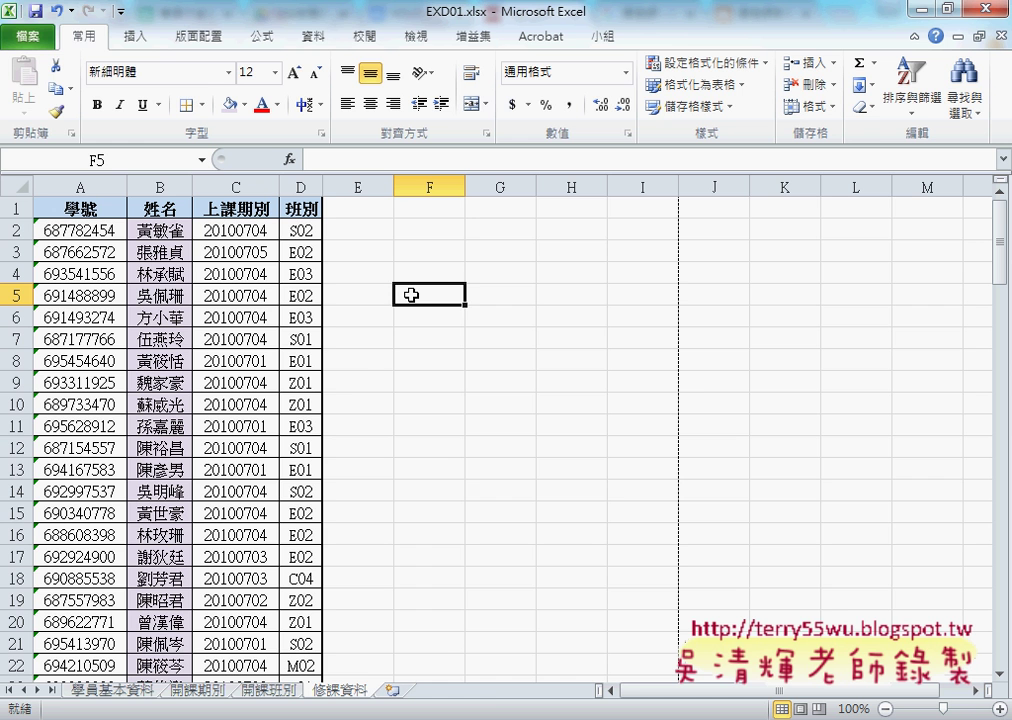
left_click(296, 712)
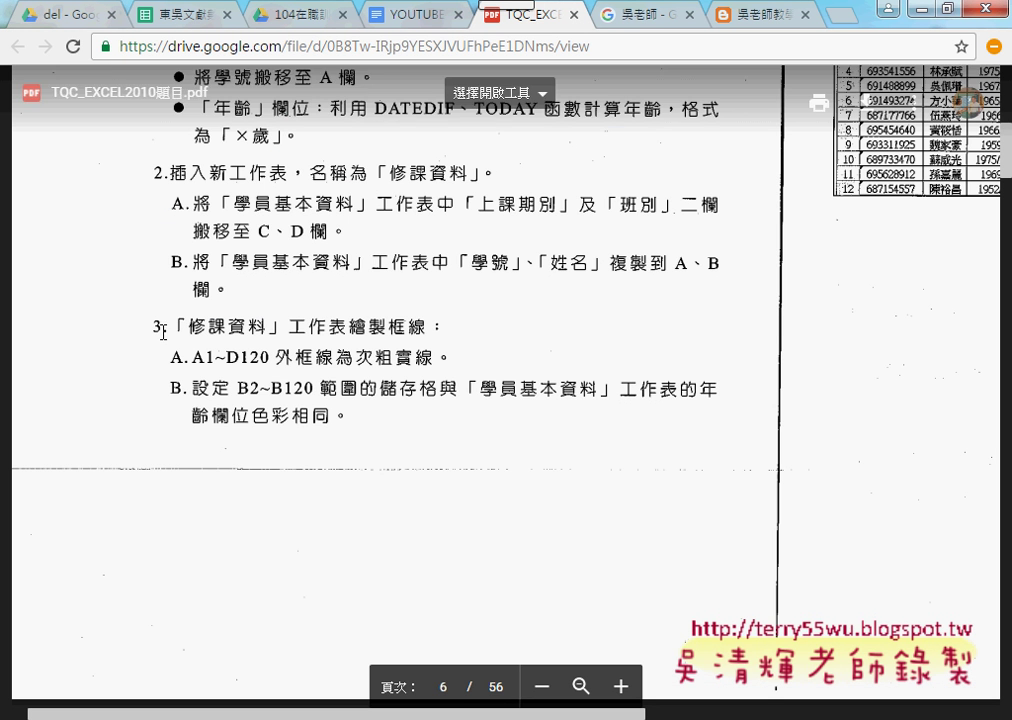
Read task 4 on PDF page 4-13, then return to Excel's 開課期別 sheet.
left_click_drag(626, 713, 941, 717)
scroll(834, 578, "up", 5)
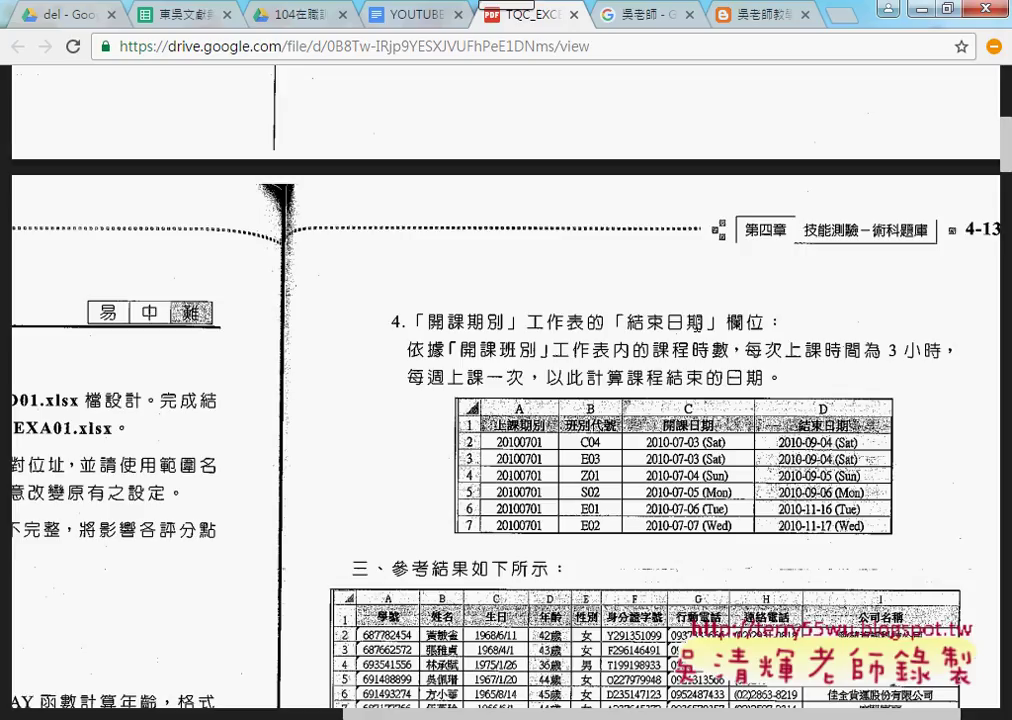
key("alt+Tab")
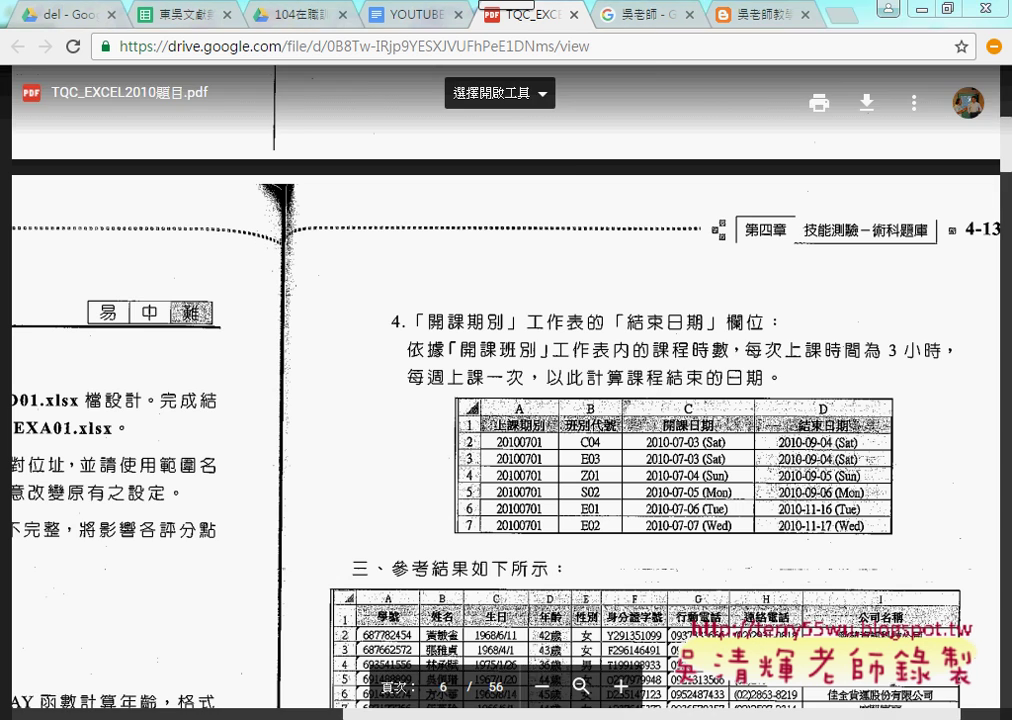
left_click(205, 690)
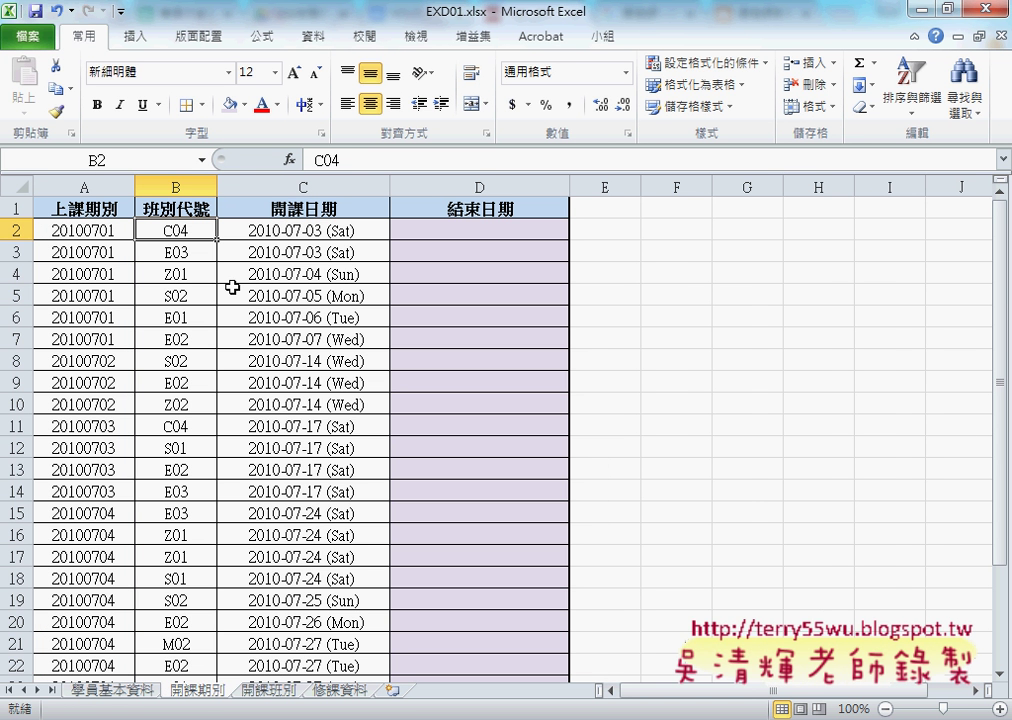
left_click(148, 252)
left_click(147, 274)
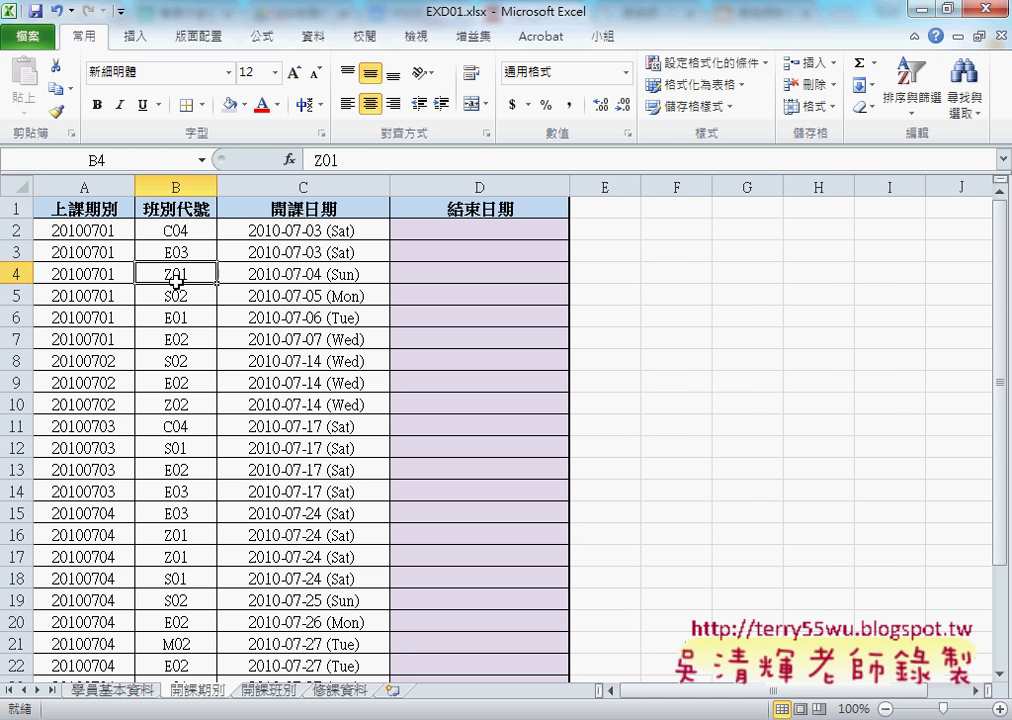
left_click(265, 690)
left_click(290, 234)
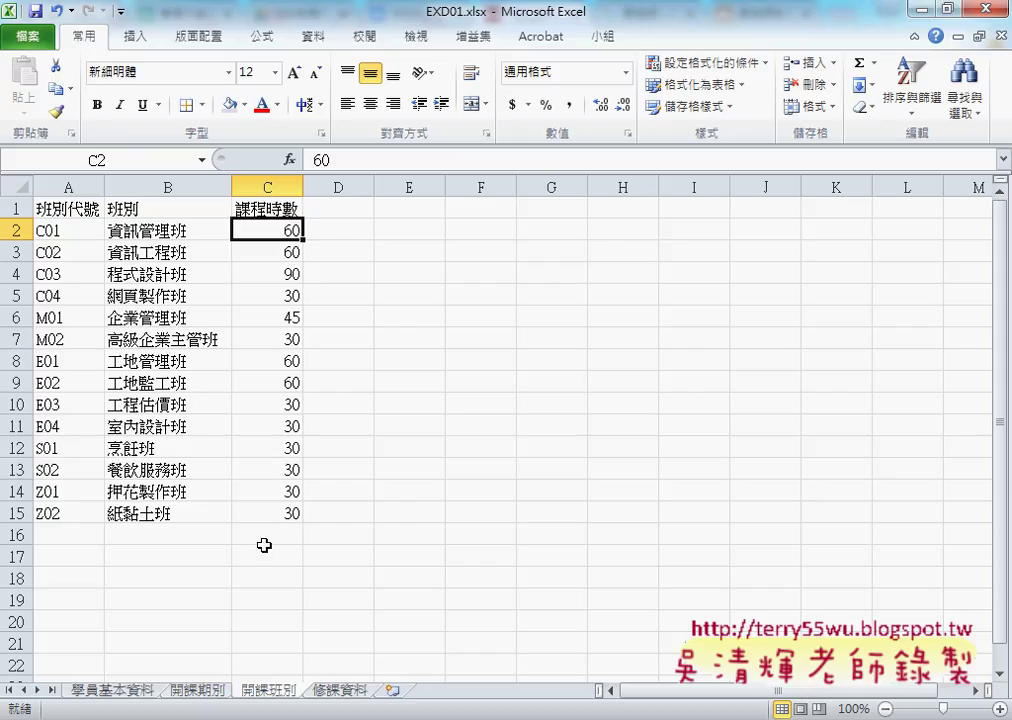
left_click(200, 690)
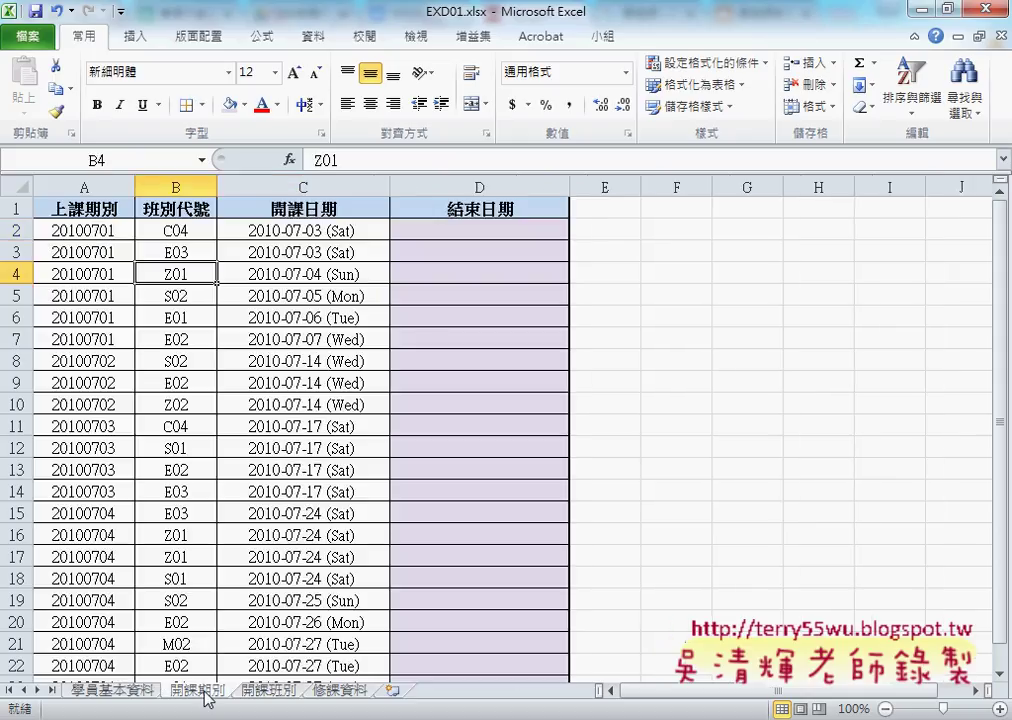
left_click(468, 226)
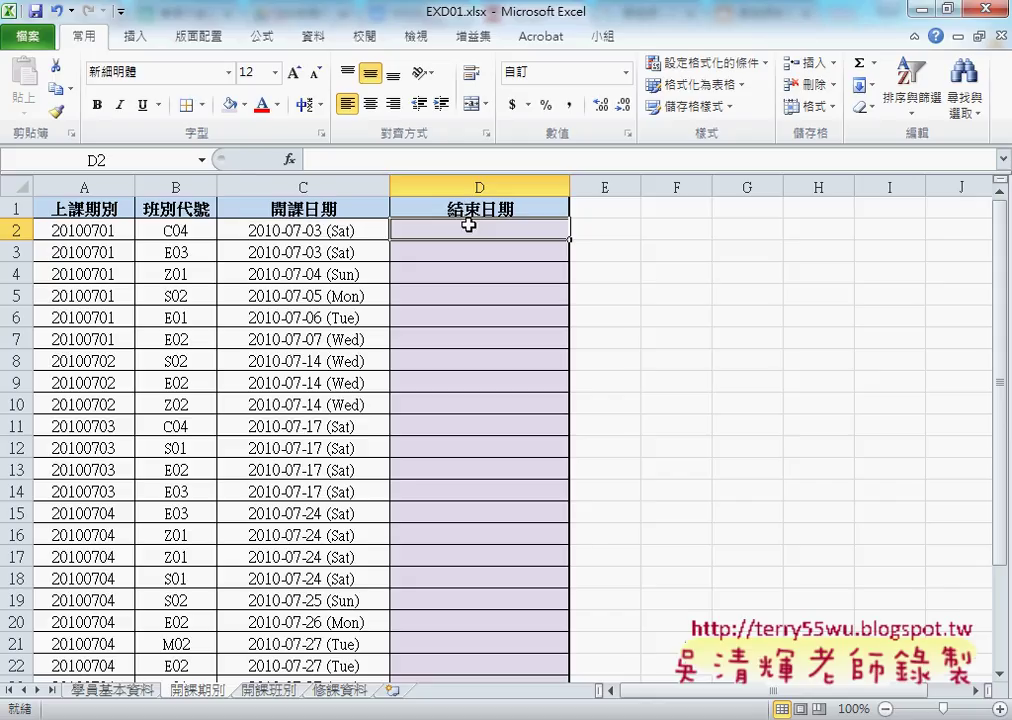
left_click(346, 226)
left_click(464, 235)
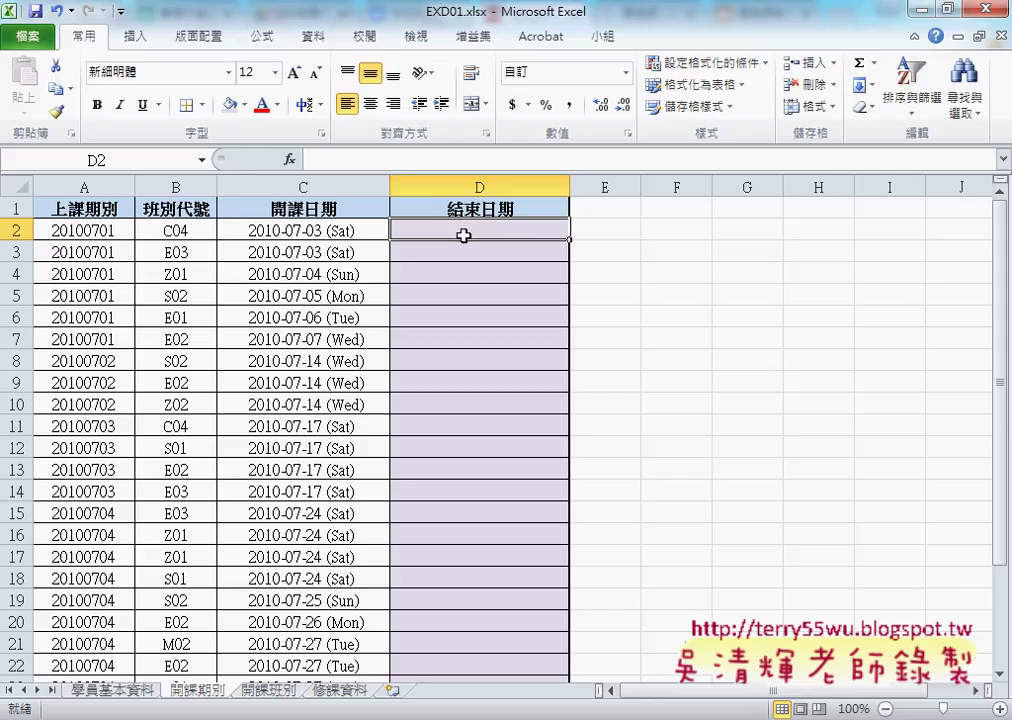